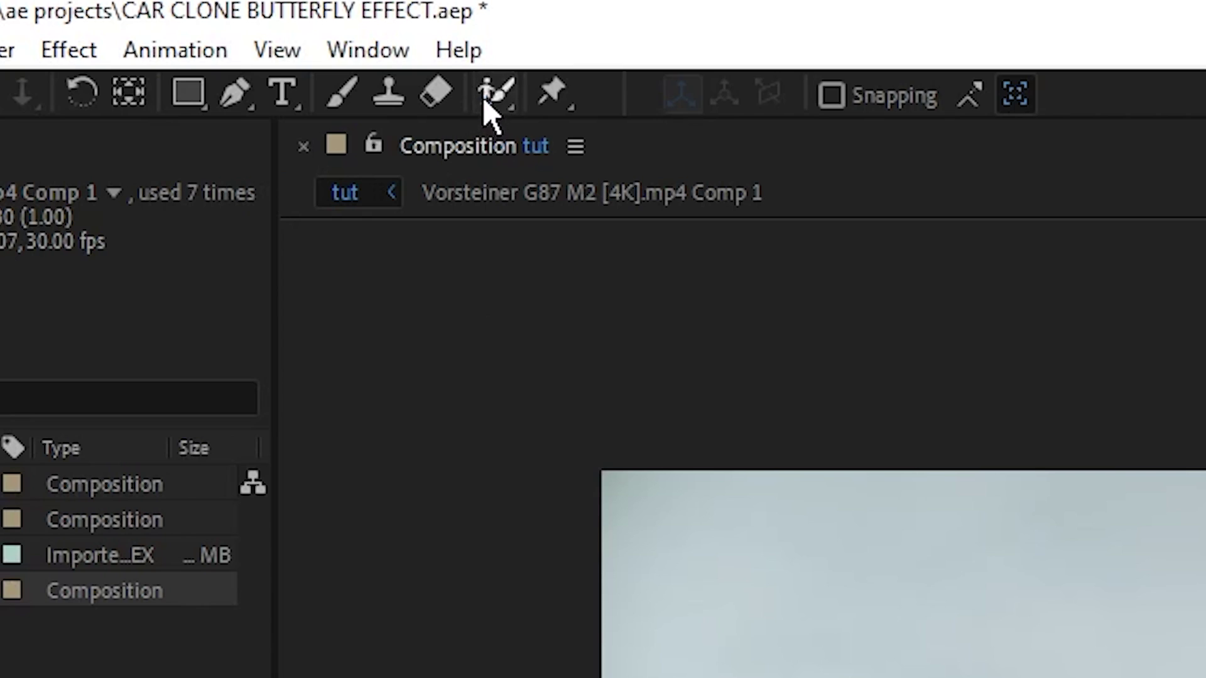
Open the Vorsteiner G87 M2 clip layer and select the red car as foreground with the Roto Brush, including its front wheel
{"action": "left_click", "coordinate": [208, 26]}
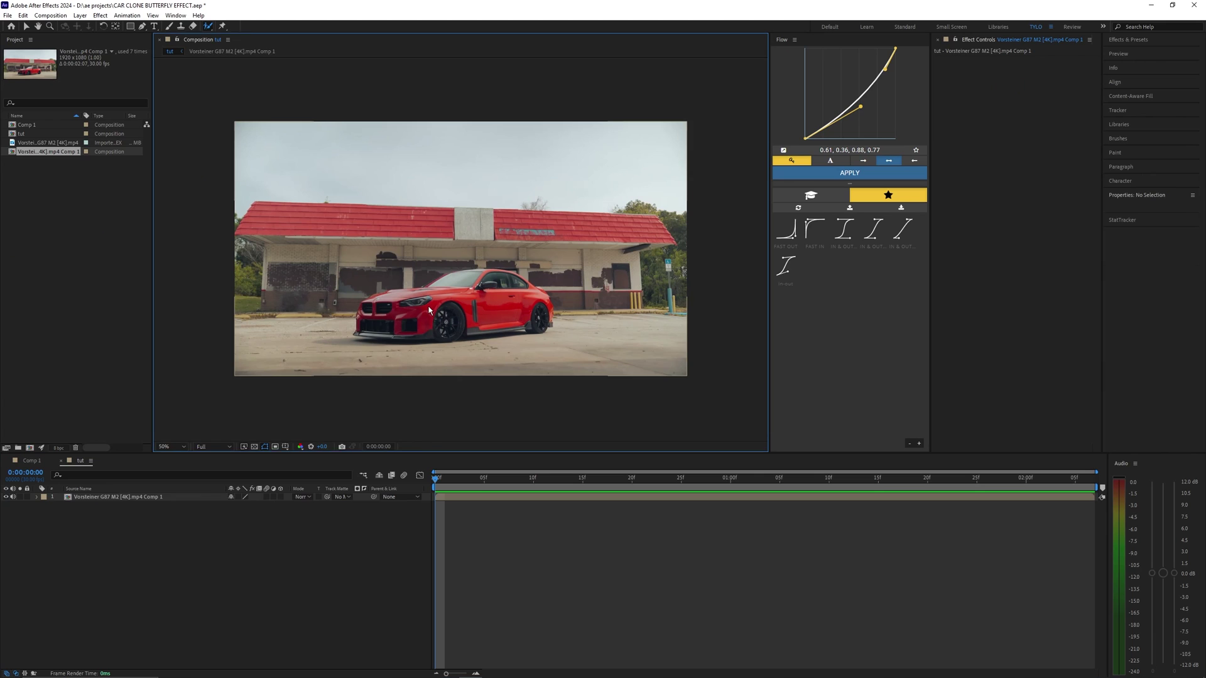
{"action": "double_click", "coordinate": [430, 311]}
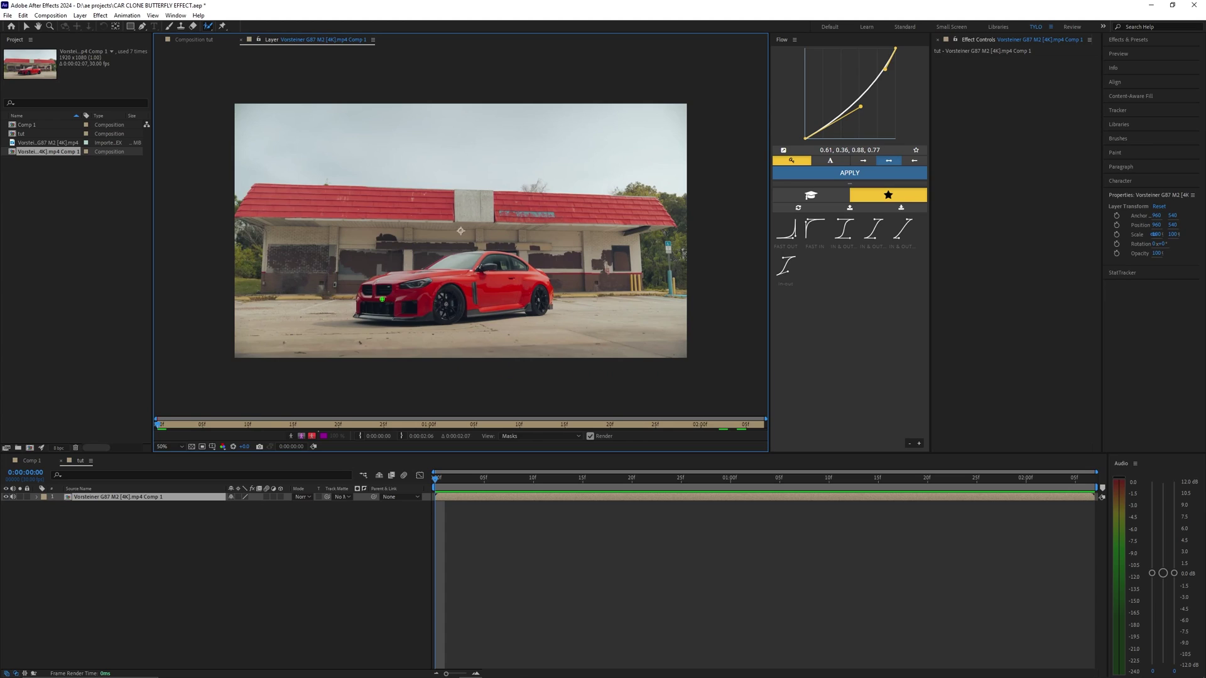
{"action": "left_click_drag", "start_coordinate": [382, 300], "coordinate": [446, 286]}
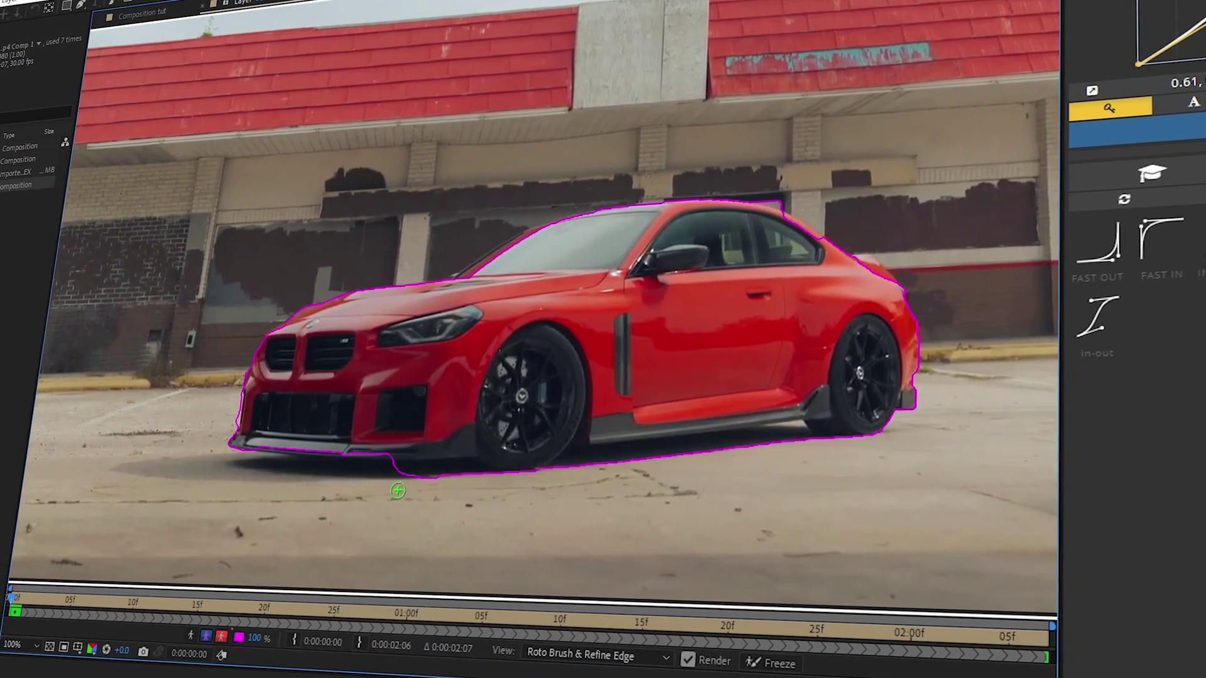
{"action": "mouse_move", "coordinate": [437, 315]}
{"action": "left_mouse_down"}
{"action": "mouse_move", "coordinate": [525, 304]}
{"action": "mouse_move", "coordinate": [484, 280]}
{"action": "left_mouse_up"}
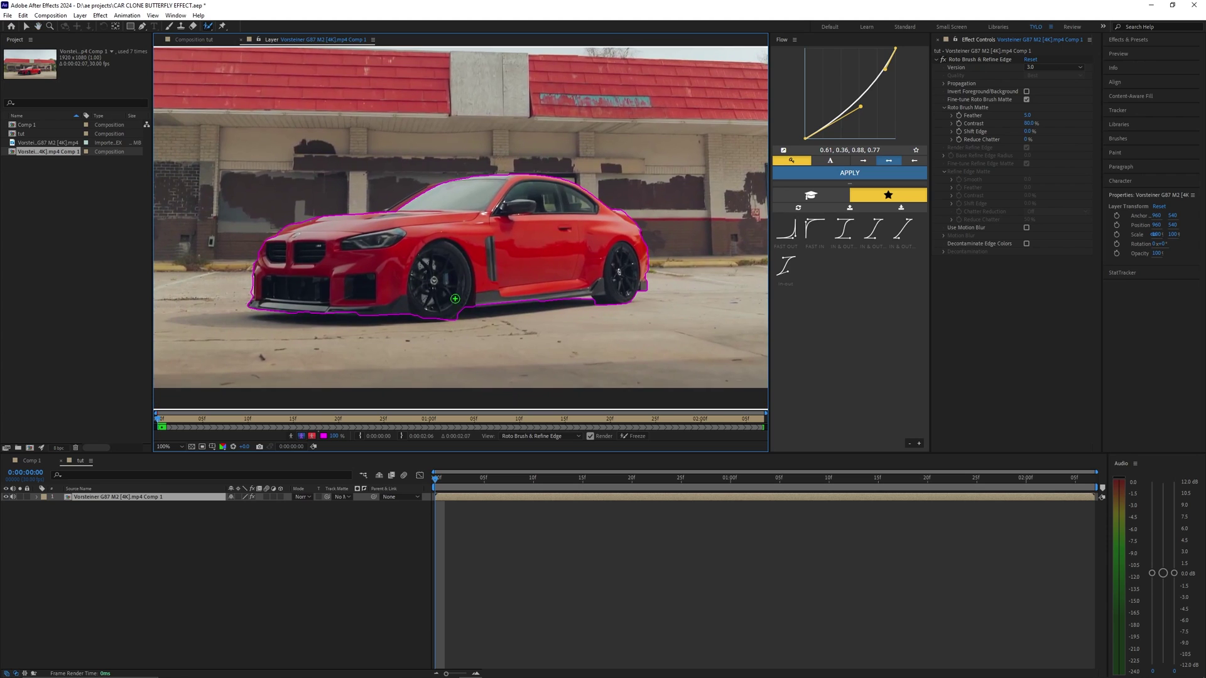
Propagate the car's Roto Brush matte through the clip and freeze it, returning to the tut composition
{"action": "key", "text": "space"}
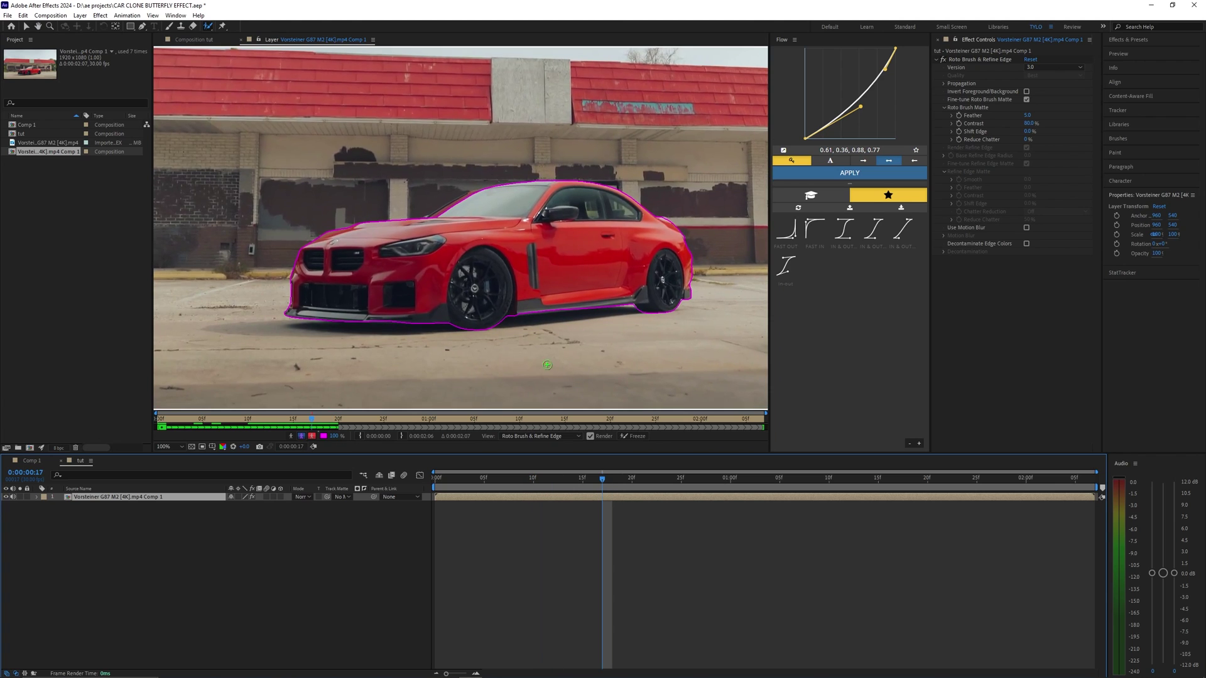
{"action": "mouse_move", "coordinate": [594, 479]}
{"action": "left_mouse_down"}
{"action": "mouse_move", "coordinate": [672, 482]}
{"action": "mouse_move", "coordinate": [538, 474]}
{"action": "mouse_move", "coordinate": [839, 481]}
{"action": "mouse_move", "coordinate": [496, 481]}
{"action": "mouse_move", "coordinate": [948, 495]}
{"action": "mouse_move", "coordinate": [590, 481]}
{"action": "mouse_move", "coordinate": [873, 481]}
{"action": "mouse_move", "coordinate": [779, 481]}
{"action": "mouse_move", "coordinate": [892, 468]}
{"action": "mouse_move", "coordinate": [724, 448]}
{"action": "left_mouse_up"}
{"action": "scroll", "coordinate": [505, 318], "scroll_direction": "down", "scroll_amount": 2}
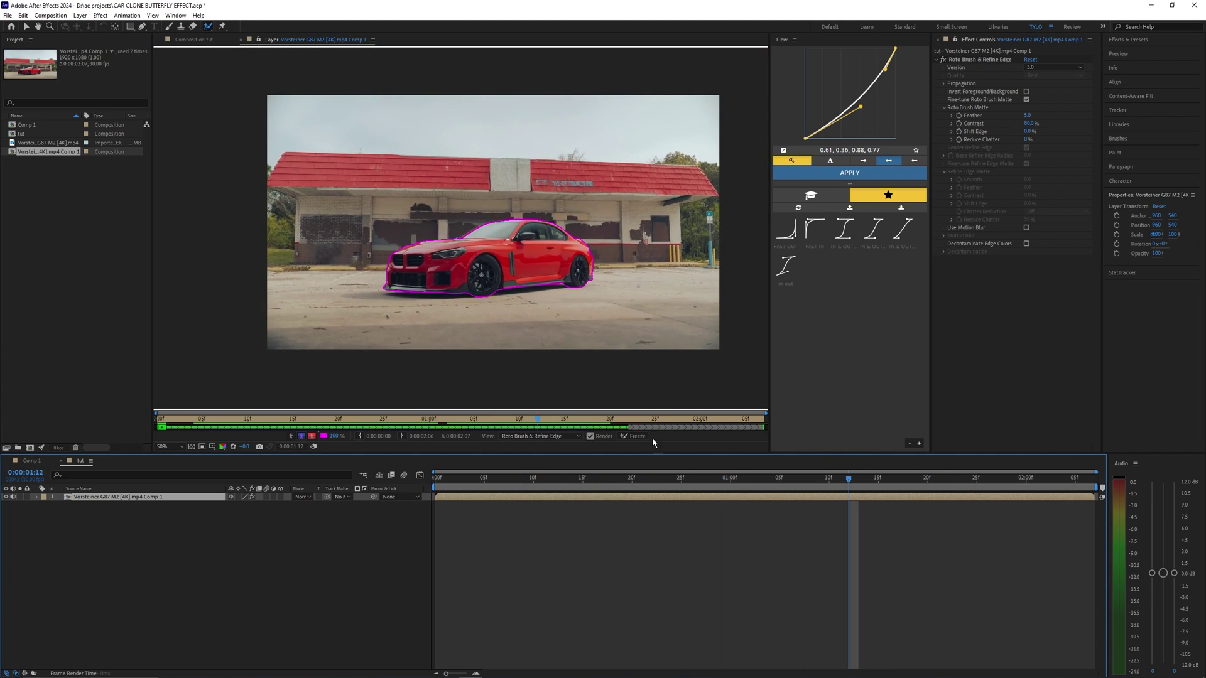
{"action": "left_click", "coordinate": [630, 438]}
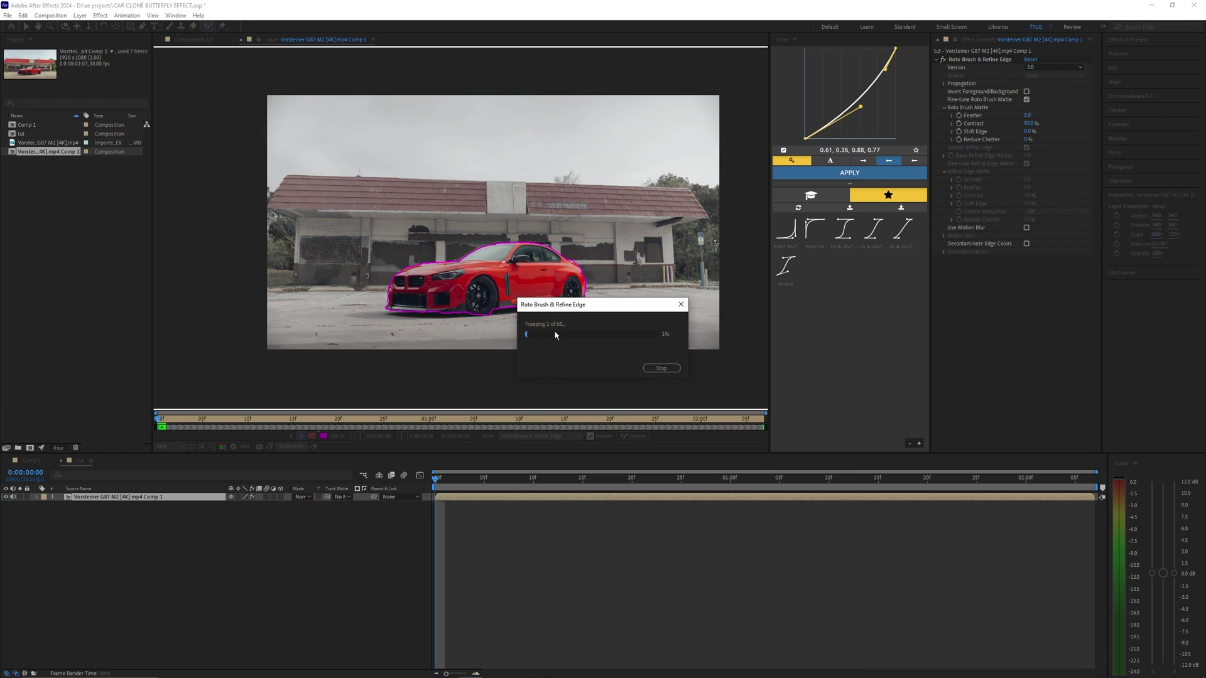
{"action": "left_click_drag", "start_coordinate": [546, 314], "coordinate": [622, 303]}
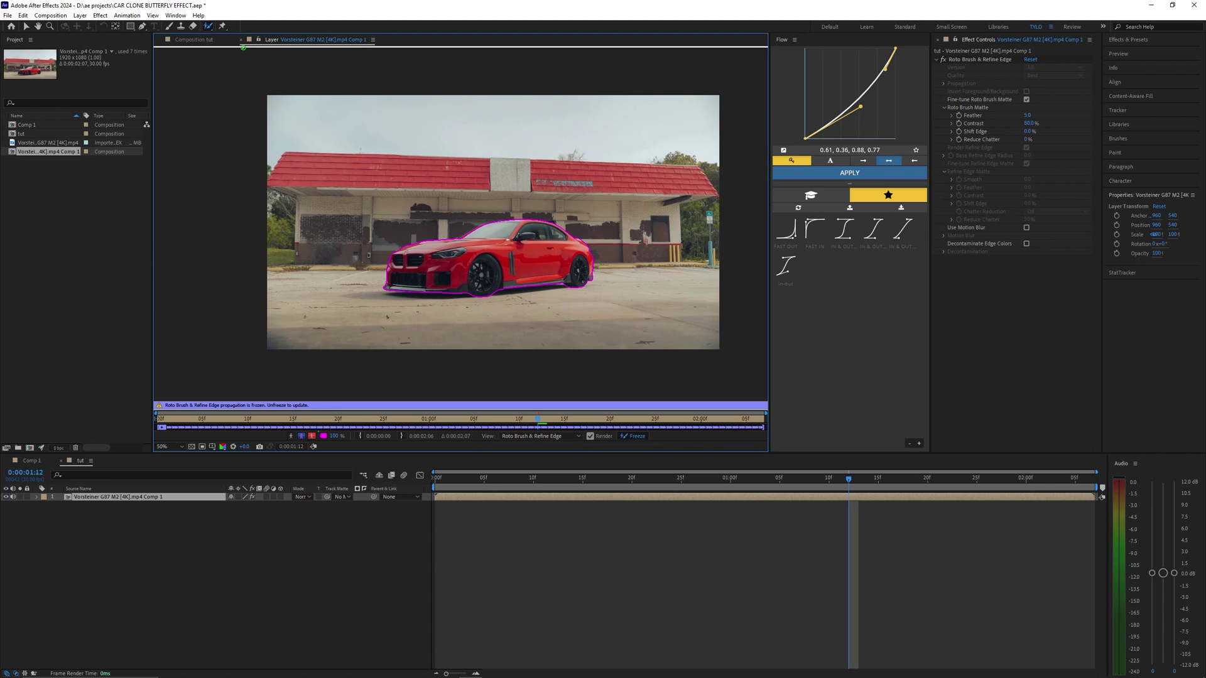
{"action": "left_click", "coordinate": [241, 40]}
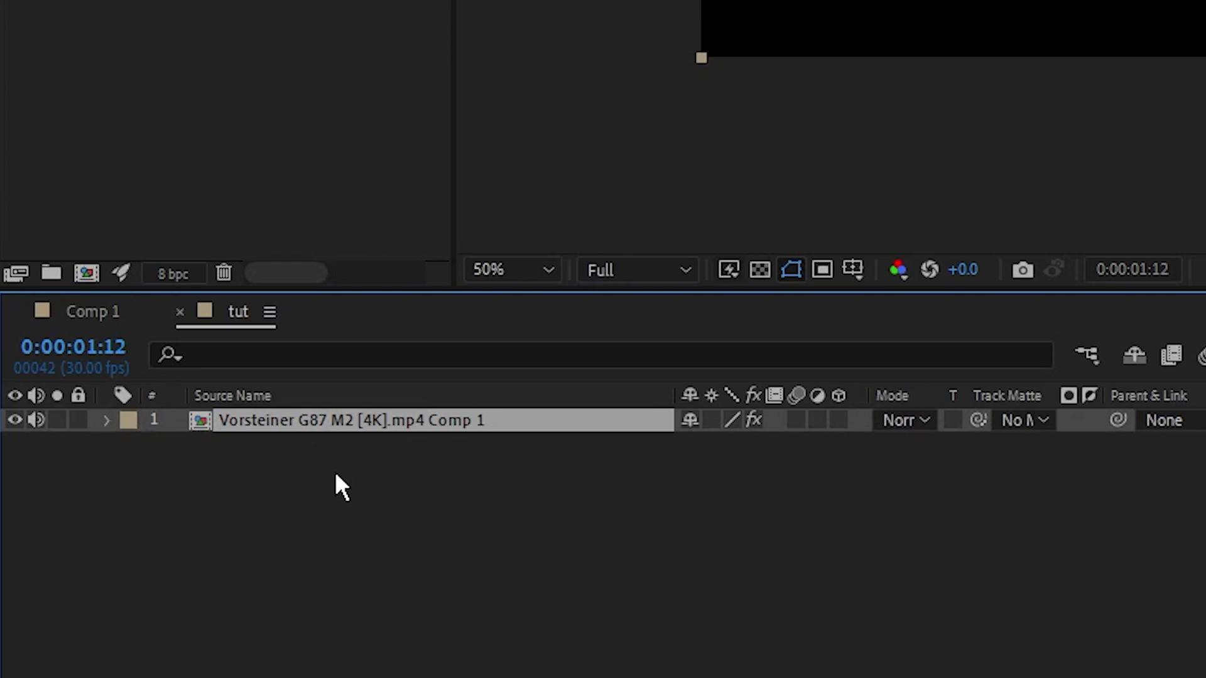
Duplicate the rotoscoped layer and remove Roto Brush & Refine Edge from the lower copy to restore the full background
{"action": "key", "text": "ctrl+d"}
{"action": "left_click", "coordinate": [440, 445]}
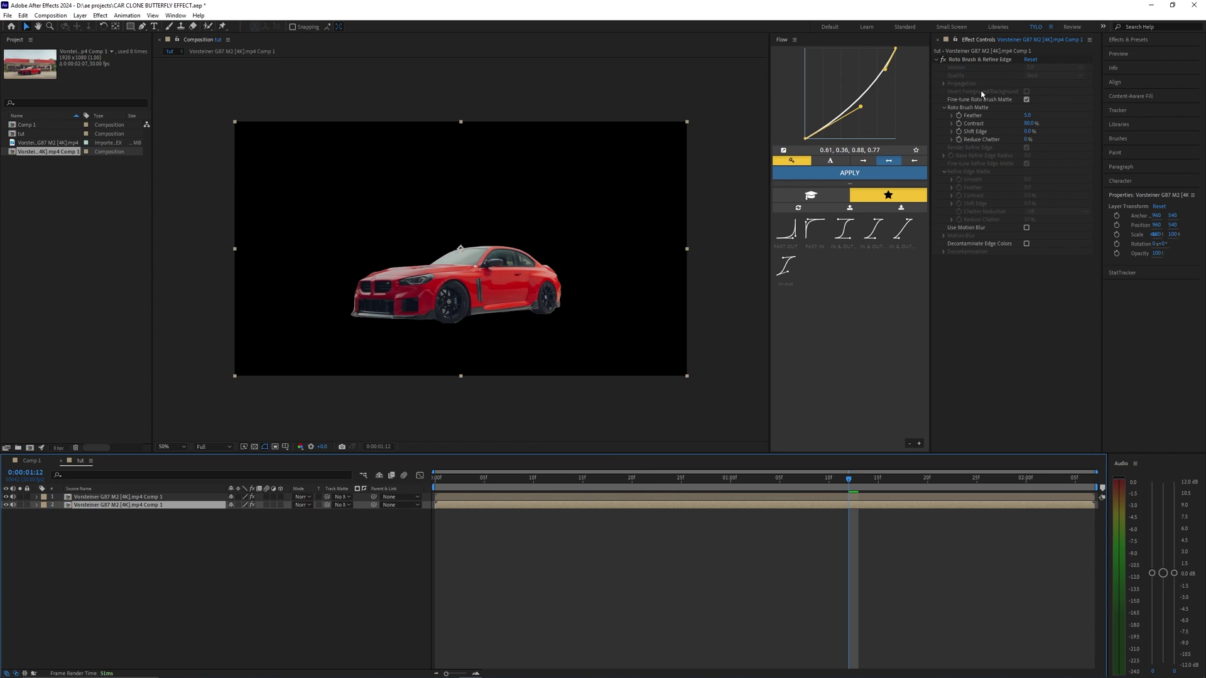
{"action": "left_click", "coordinate": [978, 63]}
{"action": "key", "text": "Delete"}
{"action": "left_click", "coordinate": [467, 514]}
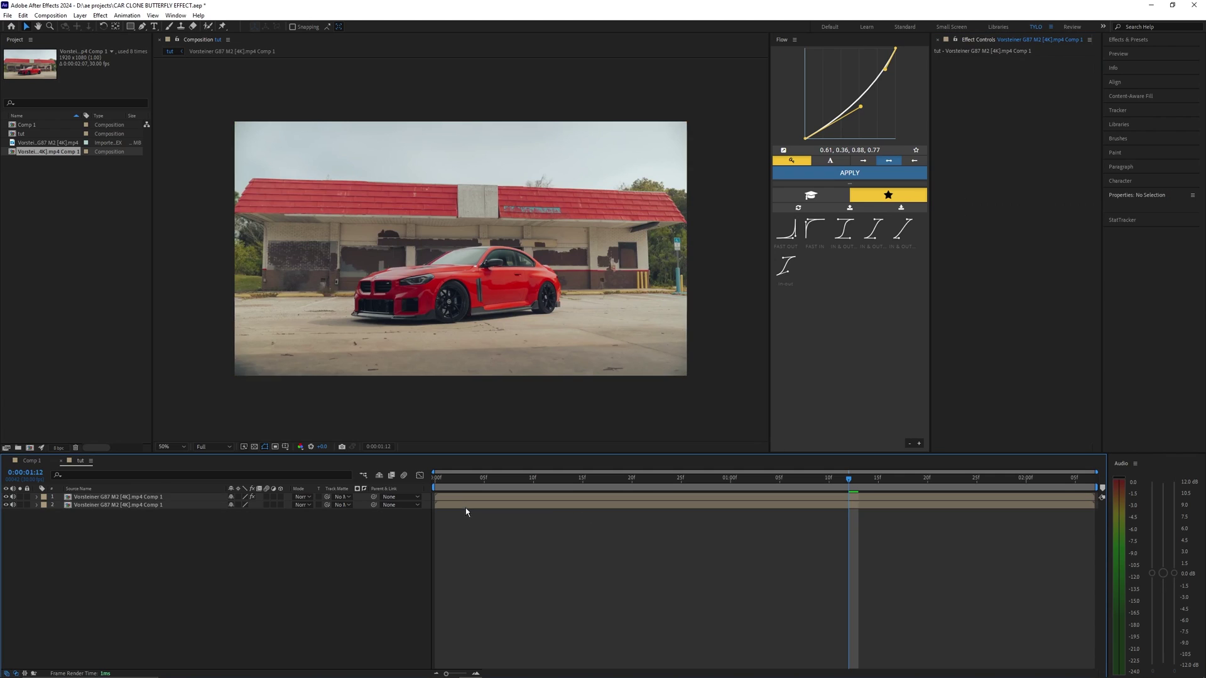
Solo the upper layer to check the isolated car cutout in playback, and turn solo off
{"action": "left_click", "coordinate": [465, 506]}
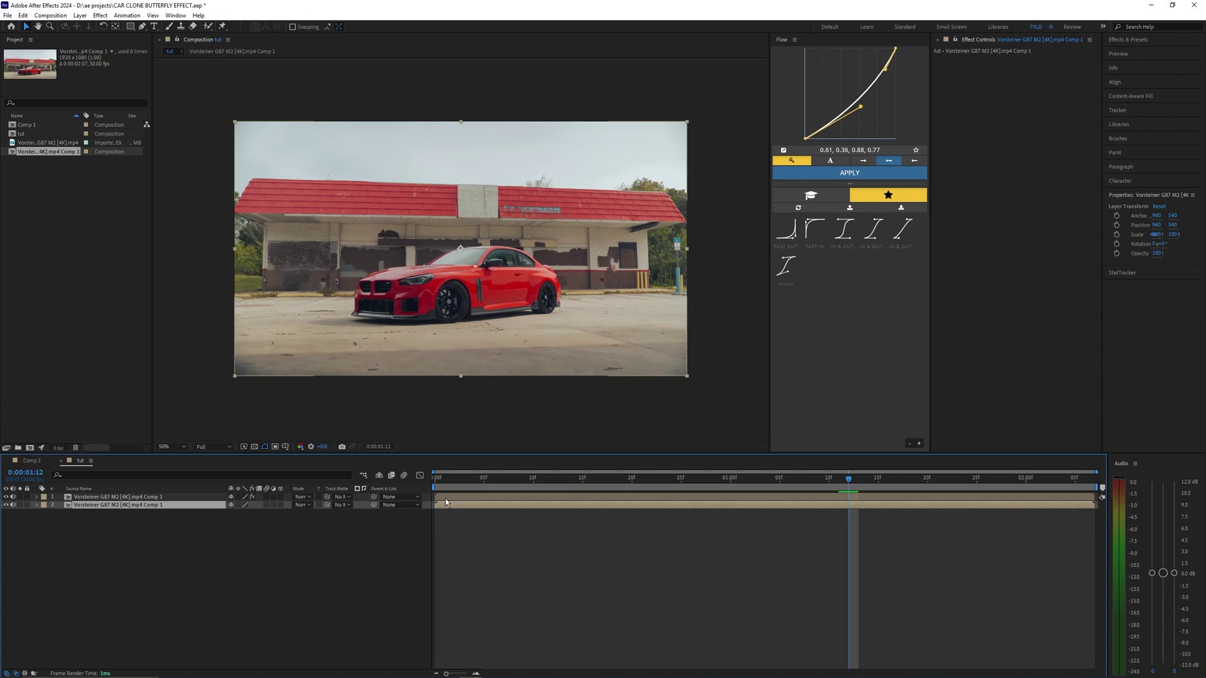
{"action": "left_click", "coordinate": [445, 499]}
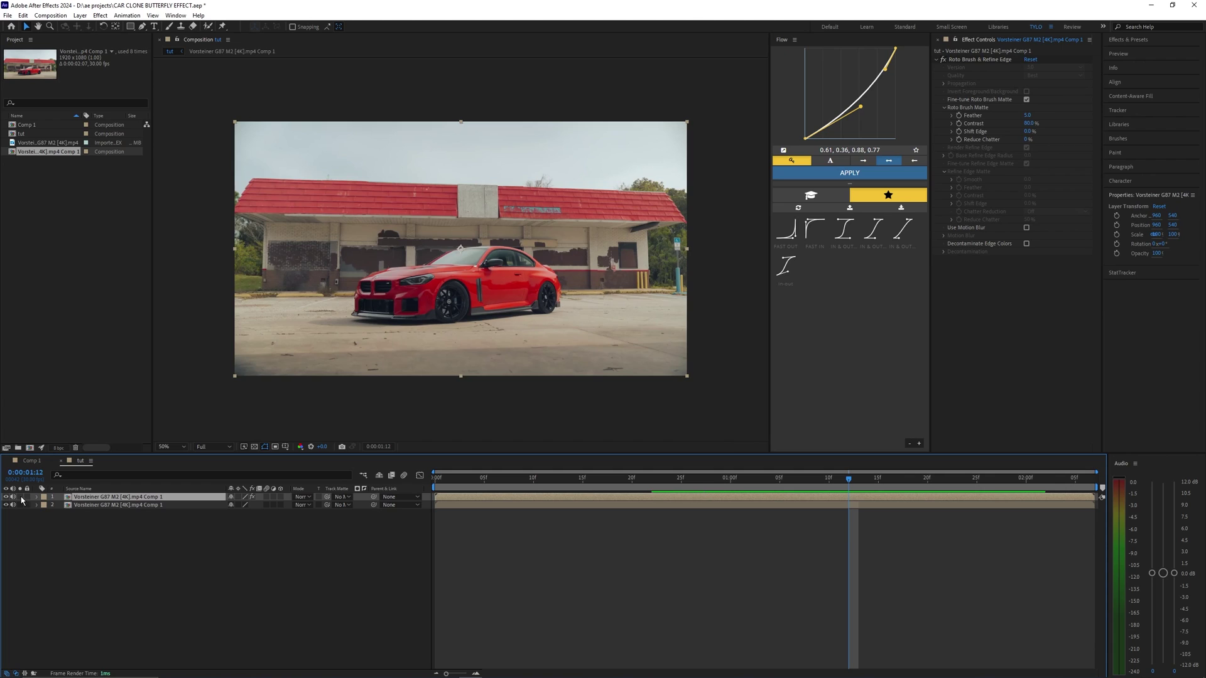
{"action": "left_click", "coordinate": [20, 497]}
{"action": "left_click", "coordinate": [438, 492]}
{"action": "key", "text": "space"}
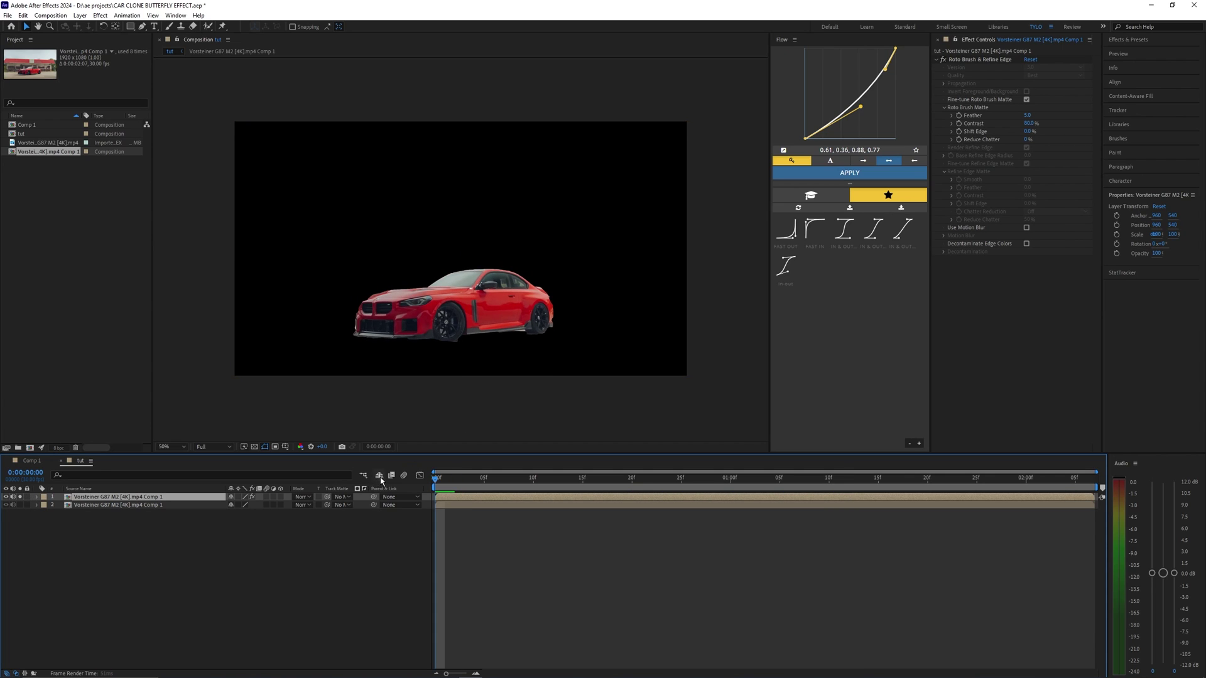
{"action": "left_click", "coordinate": [21, 498]}
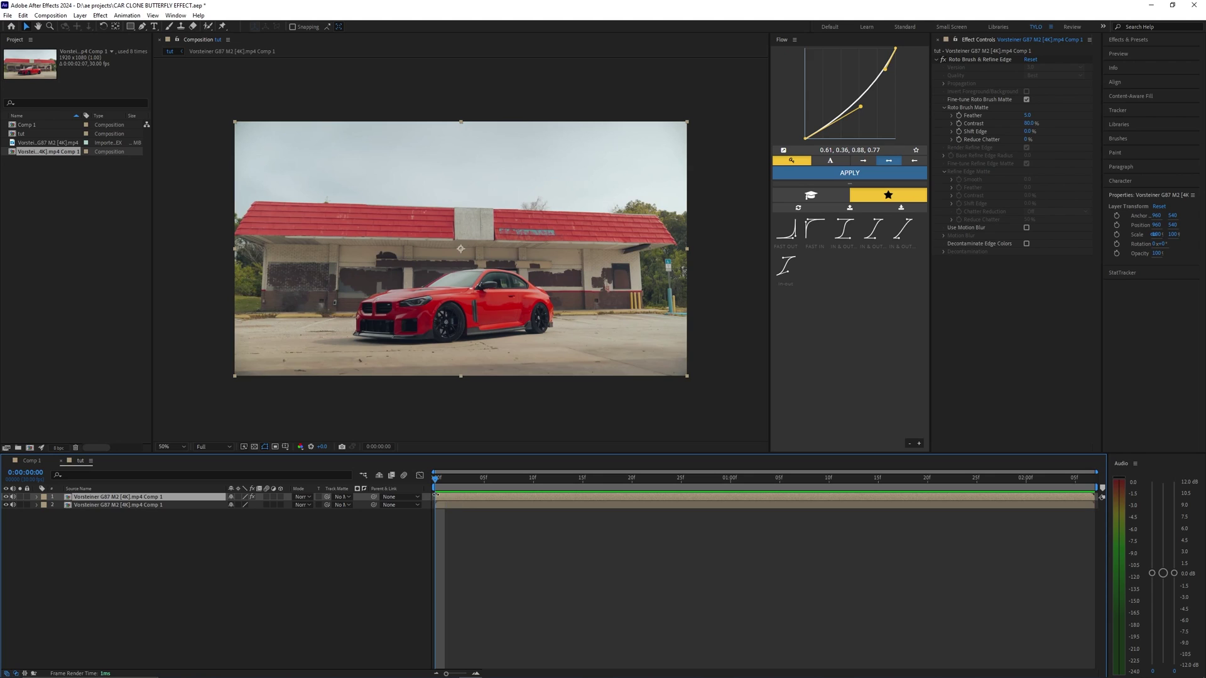
Duplicate the car cutout layer and give the lower cutout copy an orange label
{"action": "key", "text": "ctrl+d"}
{"action": "left_click", "coordinate": [450, 504]}
{"action": "left_click", "coordinate": [447, 497]}
{"action": "left_click", "coordinate": [450, 506], "text": "shift"}
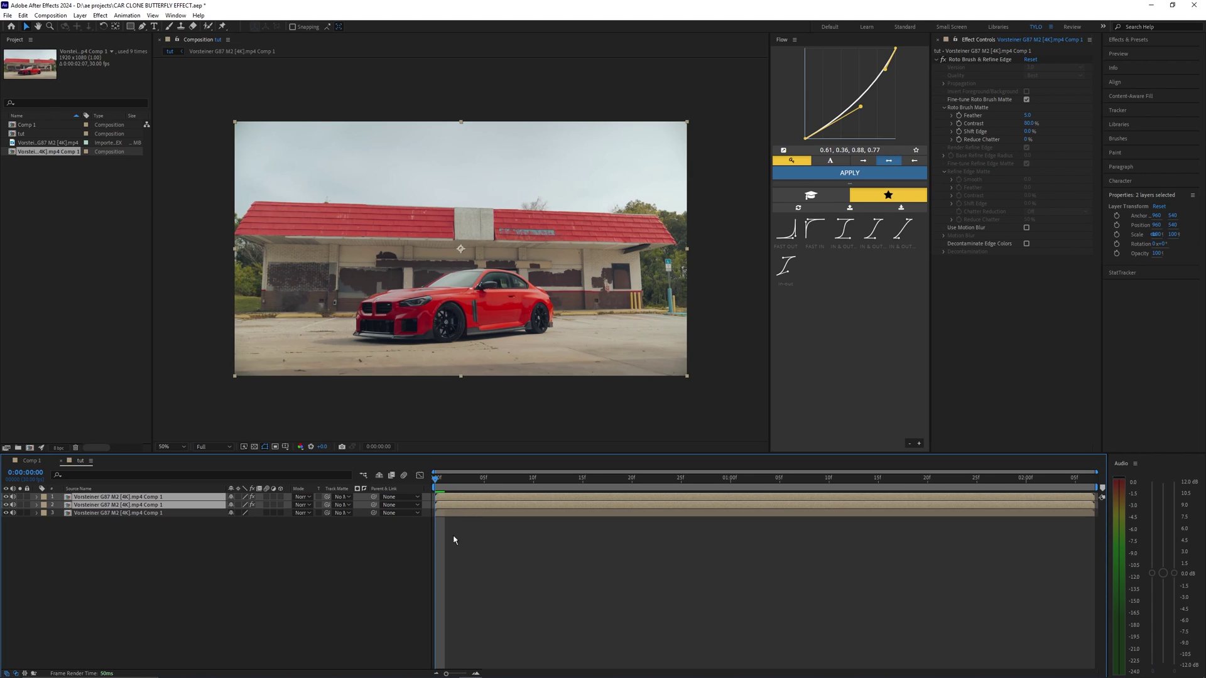
{"action": "left_click", "coordinate": [450, 533]}
{"action": "left_click", "coordinate": [449, 506]}
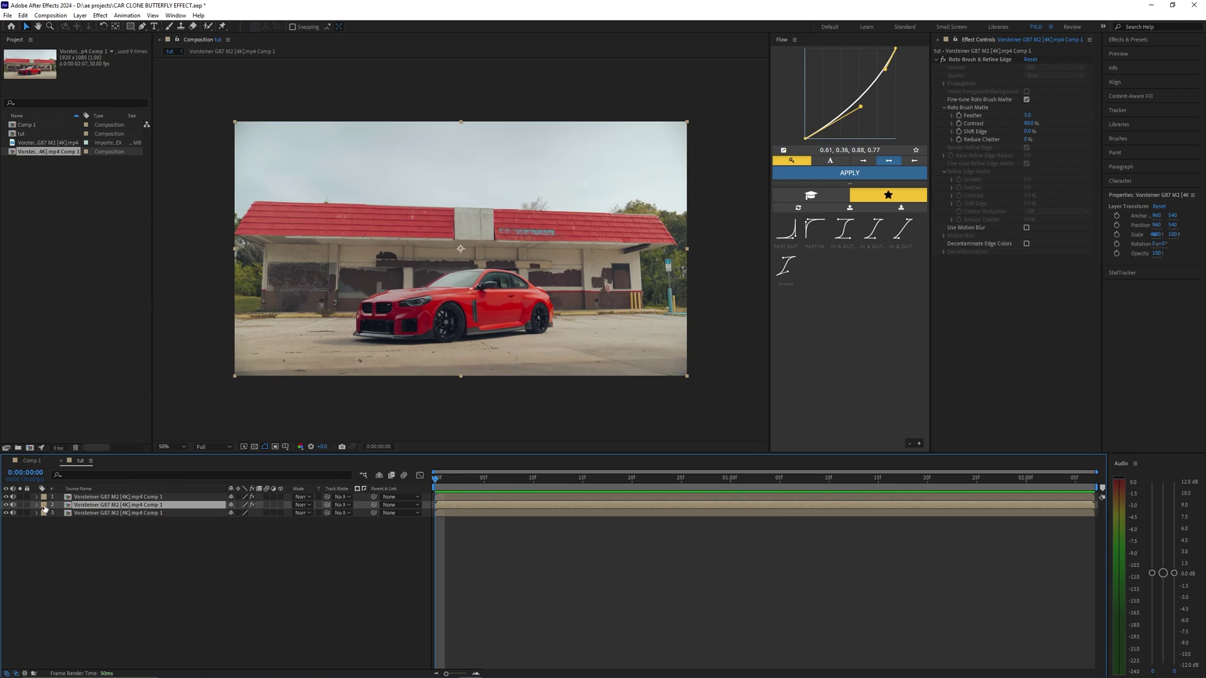
{"action": "left_click", "coordinate": [45, 507]}
{"action": "left_click", "coordinate": [70, 437]}
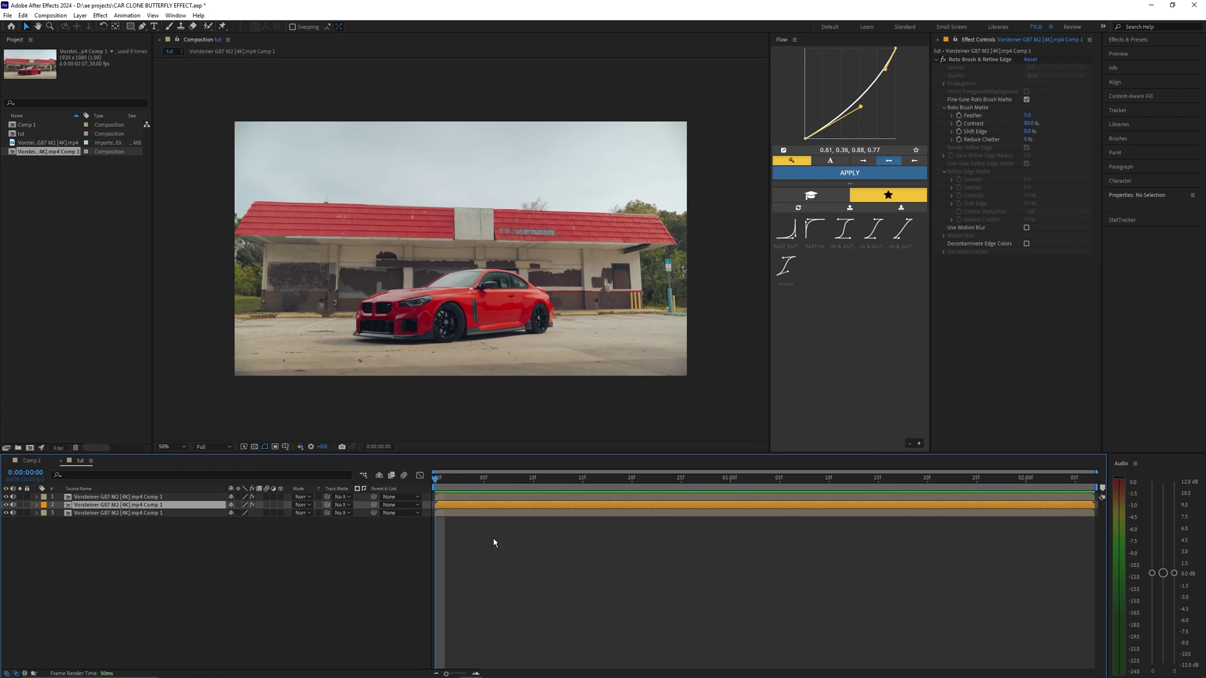
{"action": "left_click", "coordinate": [480, 526]}
Try rotating the orange cutout layer around its default anchor point, and reset its rotation to 0°
{"action": "left_click", "coordinate": [441, 505]}
{"action": "key", "text": "a"}
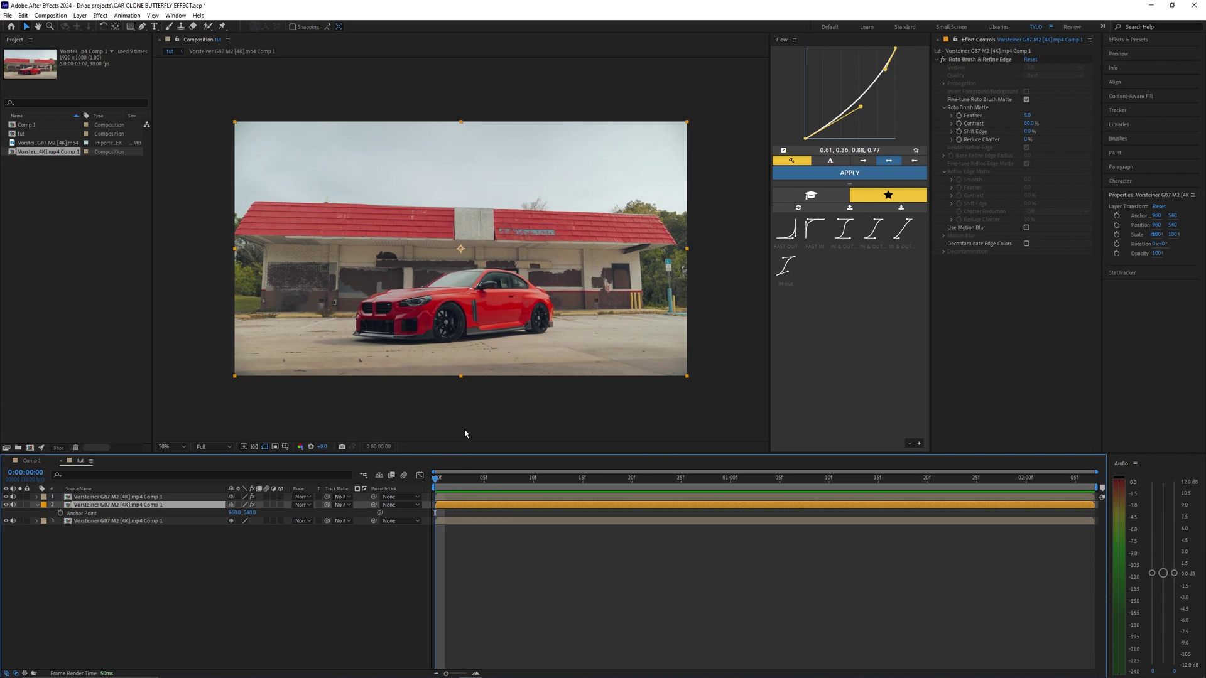
{"action": "scroll", "coordinate": [458, 246], "scroll_direction": "up", "scroll_amount": 1}
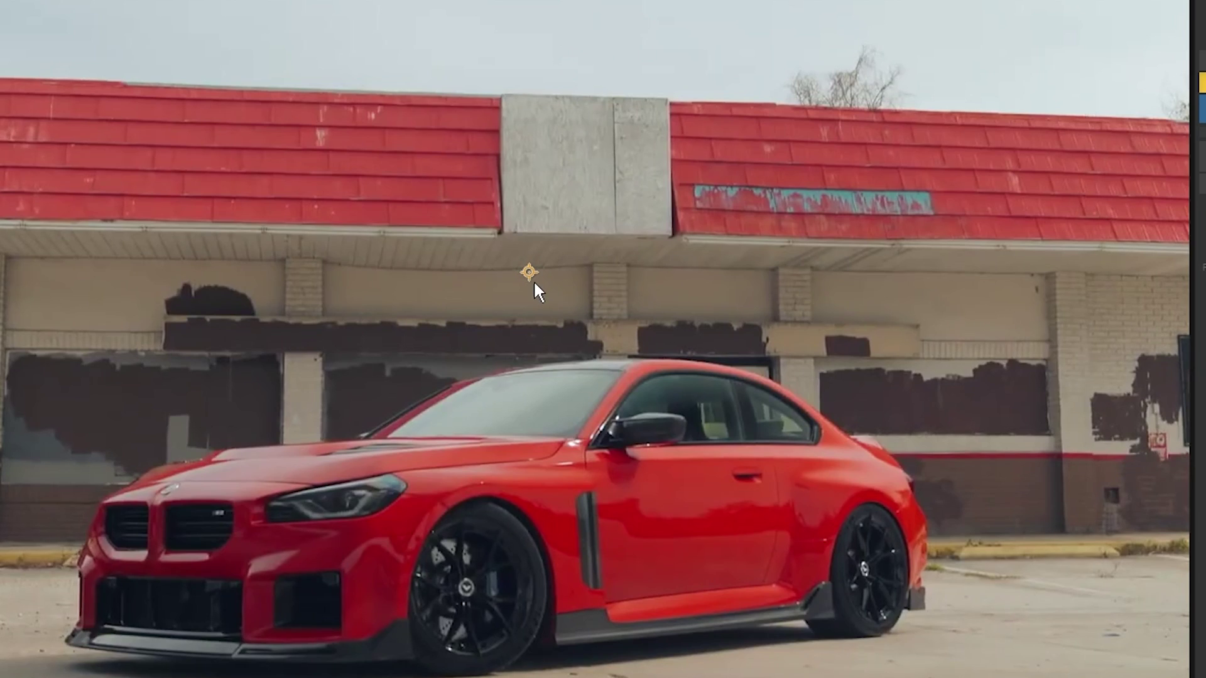
{"action": "scroll", "coordinate": [533, 280], "scroll_direction": "down", "scroll_amount": 1}
{"action": "scroll", "coordinate": [516, 314], "scroll_direction": "up", "scroll_amount": 1}
{"action": "left_click_drag", "start_coordinate": [548, 240], "coordinate": [520, 187]}
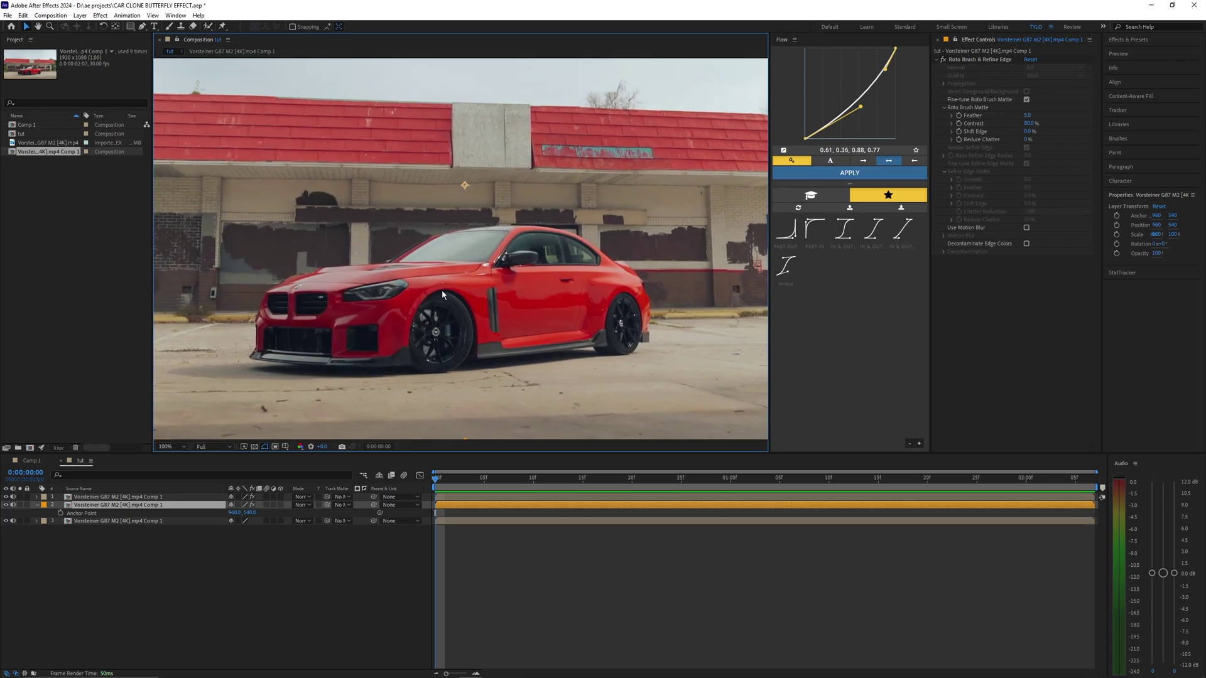
{"action": "key", "text": "space"}
{"action": "left_click_drag", "start_coordinate": [379, 332], "coordinate": [358, 356]}
{"action": "key", "text": "space"}
{"action": "scroll", "coordinate": [359, 356], "scroll_direction": "down", "scroll_amount": 1}
{"action": "mouse_move", "coordinate": [241, 516]}
{"action": "left_mouse_down"}
{"action": "mouse_move", "coordinate": [301, 512]}
{"action": "mouse_move", "coordinate": [238, 512]}
{"action": "left_mouse_up"}
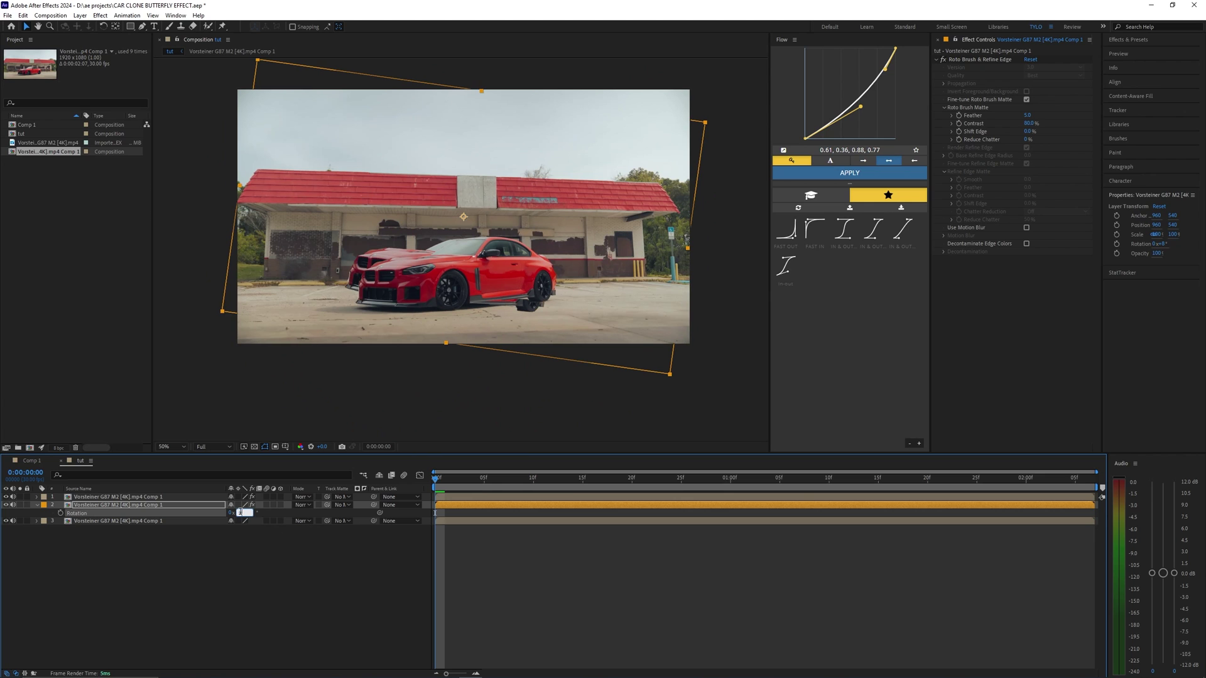
{"action": "key", "text": "Return"}
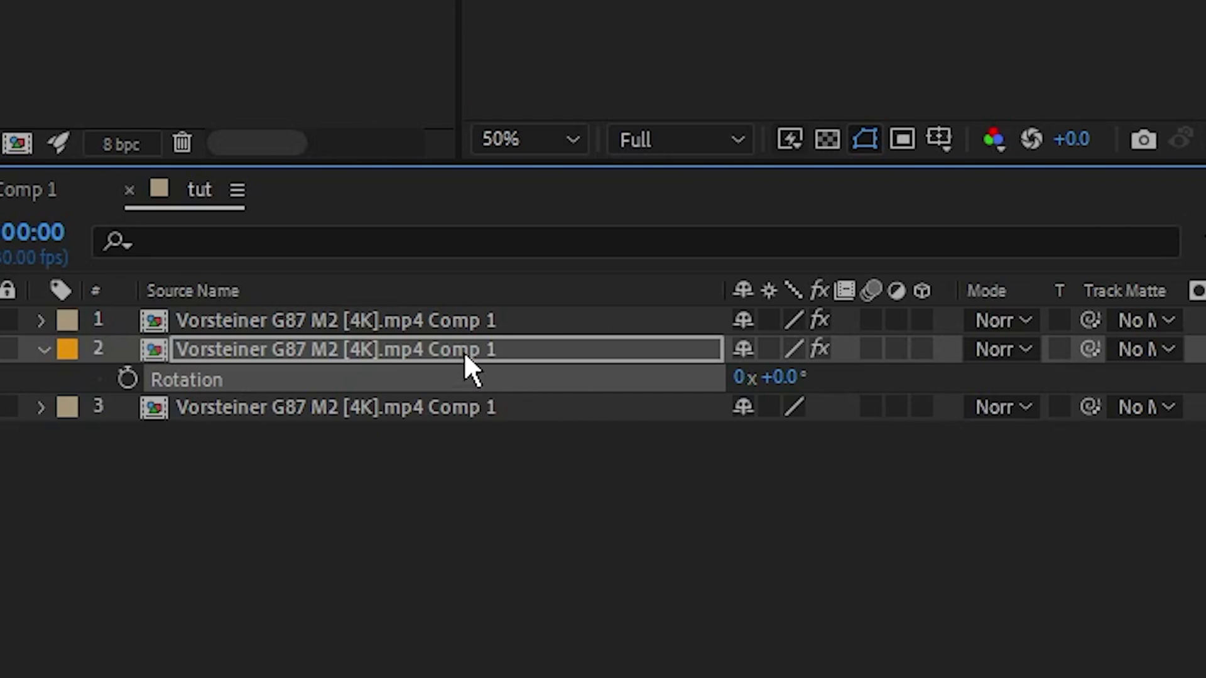
Set the orange cutout layer's anchor point to 521, 903, at the lower corner of the car's front bumper
{"action": "key", "text": "a"}
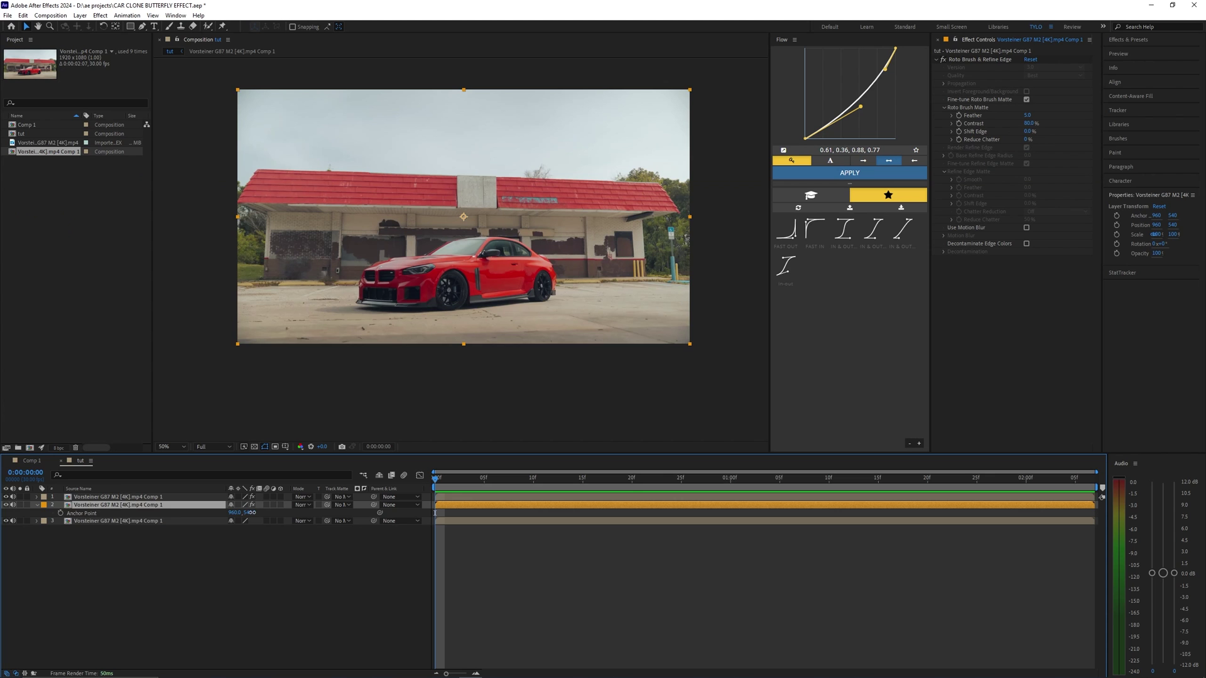
{"action": "left_click_drag", "start_coordinate": [810, 377], "coordinate": [905, 377]}
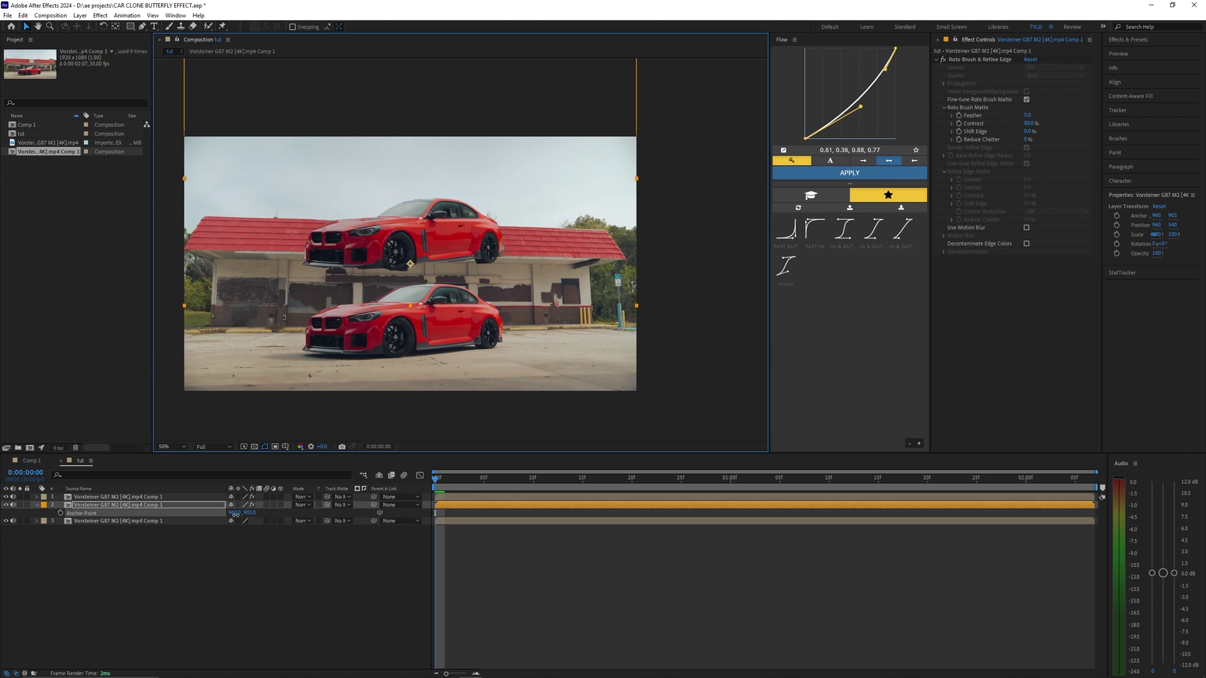
{"action": "left_click_drag", "start_coordinate": [234, 512], "coordinate": [46, 503]}
{"action": "scroll", "coordinate": [468, 249], "scroll_direction": "up", "scroll_amount": 2}
{"action": "left_click_drag", "start_coordinate": [353, 307], "coordinate": [342, 345]}
{"action": "scroll", "coordinate": [342, 345], "scroll_direction": "down", "scroll_amount": 1}
{"action": "left_click_drag", "start_coordinate": [502, 336], "coordinate": [492, 305]}
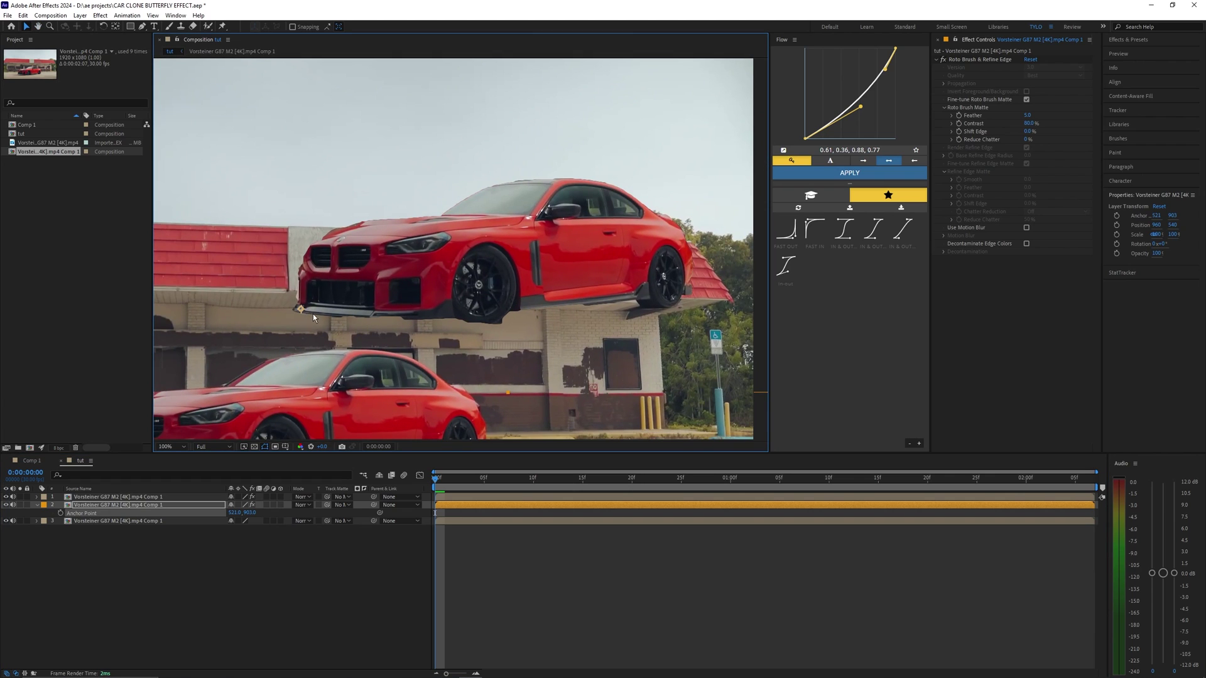
{"action": "scroll", "coordinate": [312, 311], "scroll_direction": "down", "scroll_amount": 2}
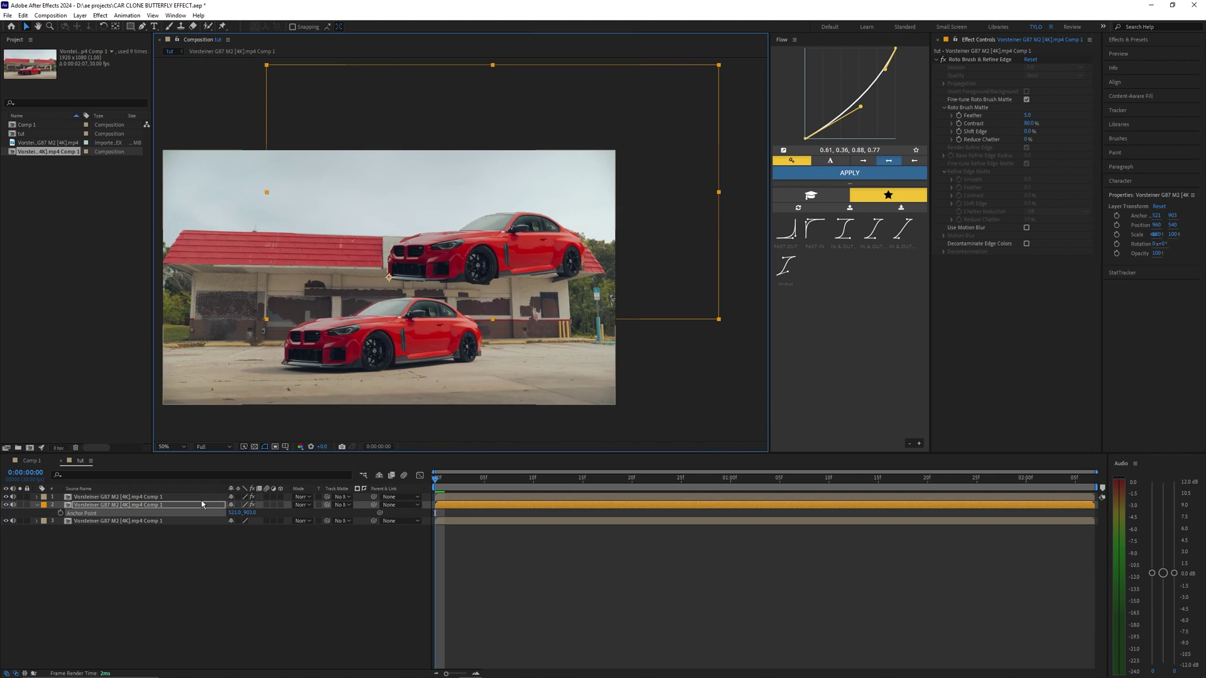
Try placing the orange layer's anchor point at the car's rear end, at about 1139, 872
{"action": "mouse_move", "coordinate": [242, 513]}
{"action": "left_mouse_down"}
{"action": "mouse_move", "coordinate": [394, 514]}
{"action": "mouse_move", "coordinate": [199, 513]}
{"action": "left_mouse_up"}
{"action": "key", "text": "ctrl+z"}
{"action": "left_click_drag", "start_coordinate": [407, 346], "coordinate": [445, 312]}
{"action": "scroll", "coordinate": [430, 326], "scroll_direction": "down", "scroll_amount": 2}
{"action": "scroll", "coordinate": [447, 328], "scroll_direction": "up", "scroll_amount": 2}
{"action": "mouse_move", "coordinate": [235, 513]}
{"action": "left_mouse_down"}
{"action": "mouse_move", "coordinate": [184, 513]}
{"action": "mouse_move", "coordinate": [627, 511]}
{"action": "left_mouse_up"}
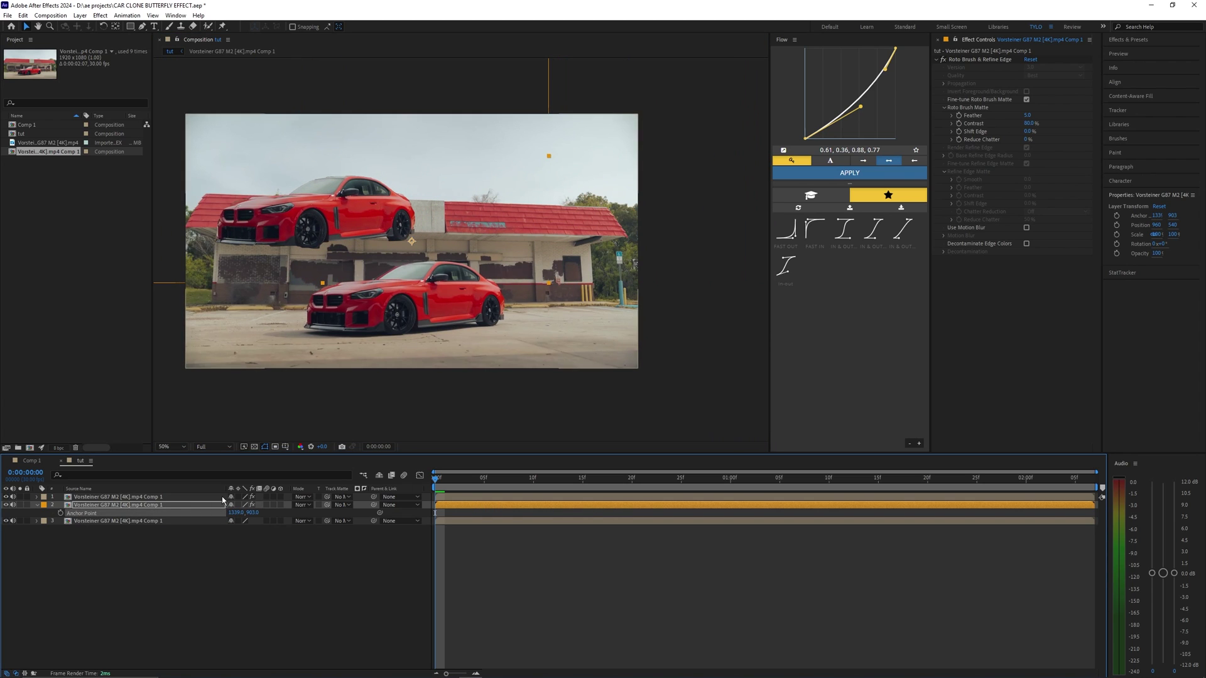
{"action": "mouse_move", "coordinate": [263, 511]}
{"action": "left_mouse_down"}
{"action": "mouse_move", "coordinate": [247, 512]}
{"action": "mouse_move", "coordinate": [317, 509]}
{"action": "mouse_move", "coordinate": [260, 508]}
{"action": "left_mouse_up"}
{"action": "key", "text": "r"}
{"action": "key", "text": "ctrl+z"}
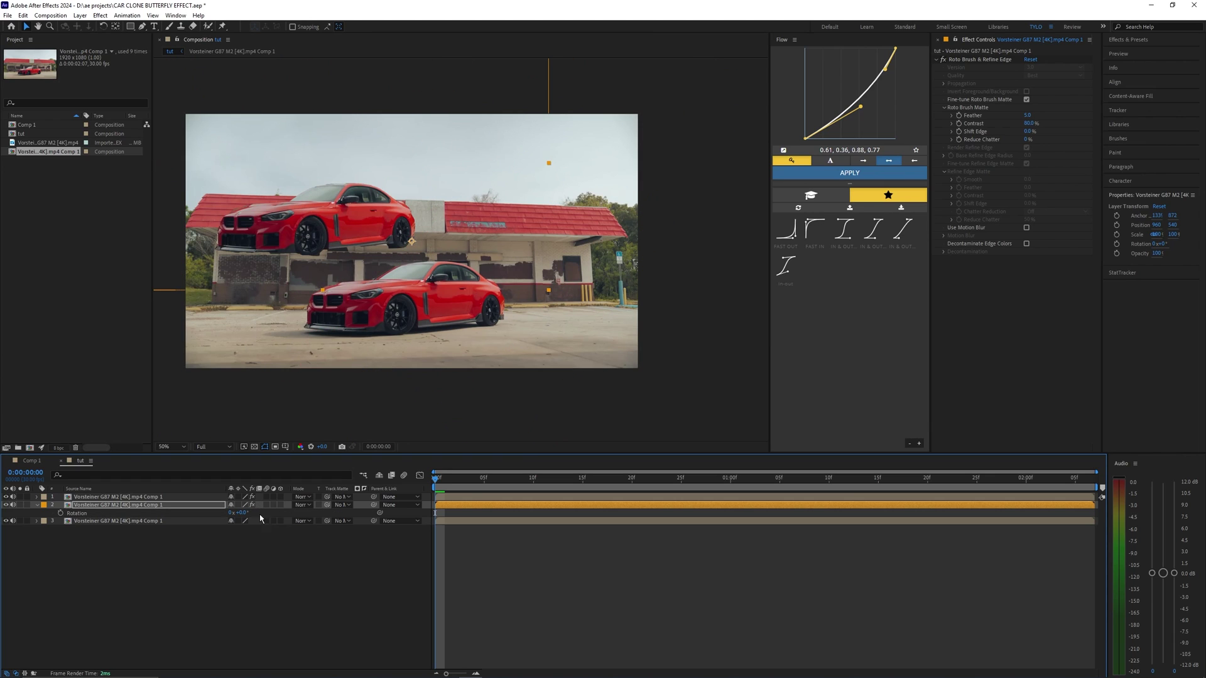
Undo the rear anchor point changes and check the anchor's placement at the car's front bumper
{"action": "key", "text": "a"}
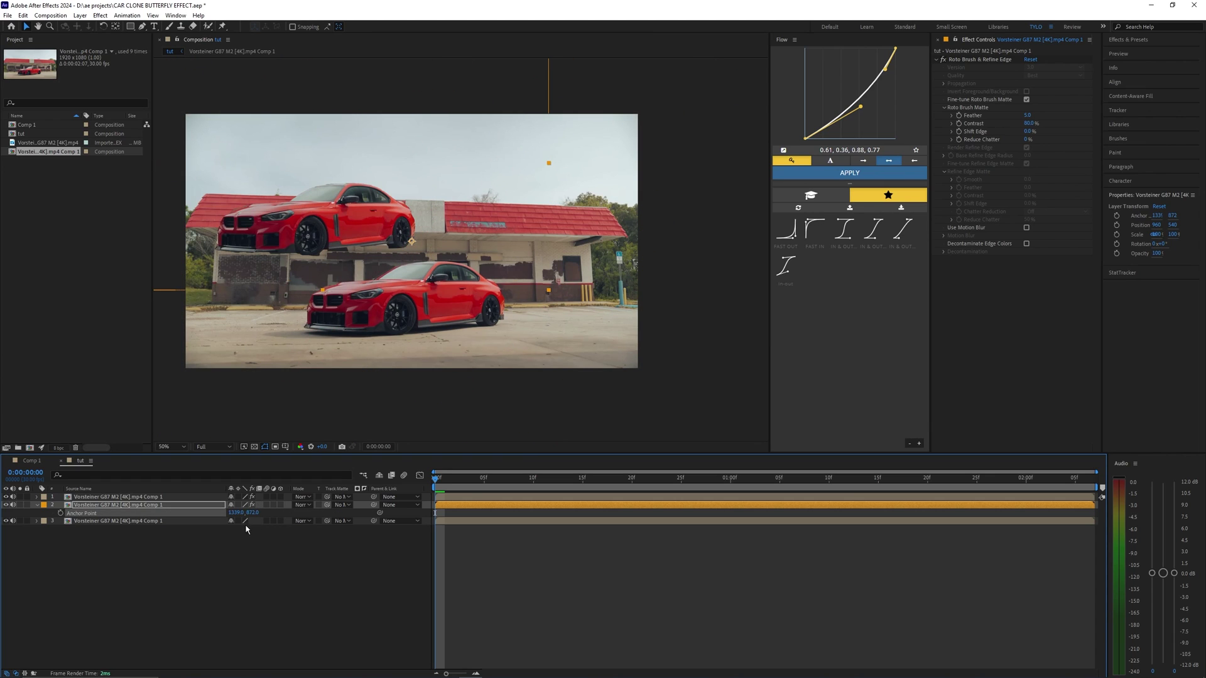
{"action": "key", "text": "ctrl+z"}
{"action": "key", "text": "ctrl+z"}
{"action": "key", "text": "ctrl+z"}
{"action": "key", "text": "ctrl+z"}
{"action": "key", "text": "ctrl+z"}
{"action": "scroll", "coordinate": [314, 255], "scroll_direction": "up", "scroll_amount": 1}
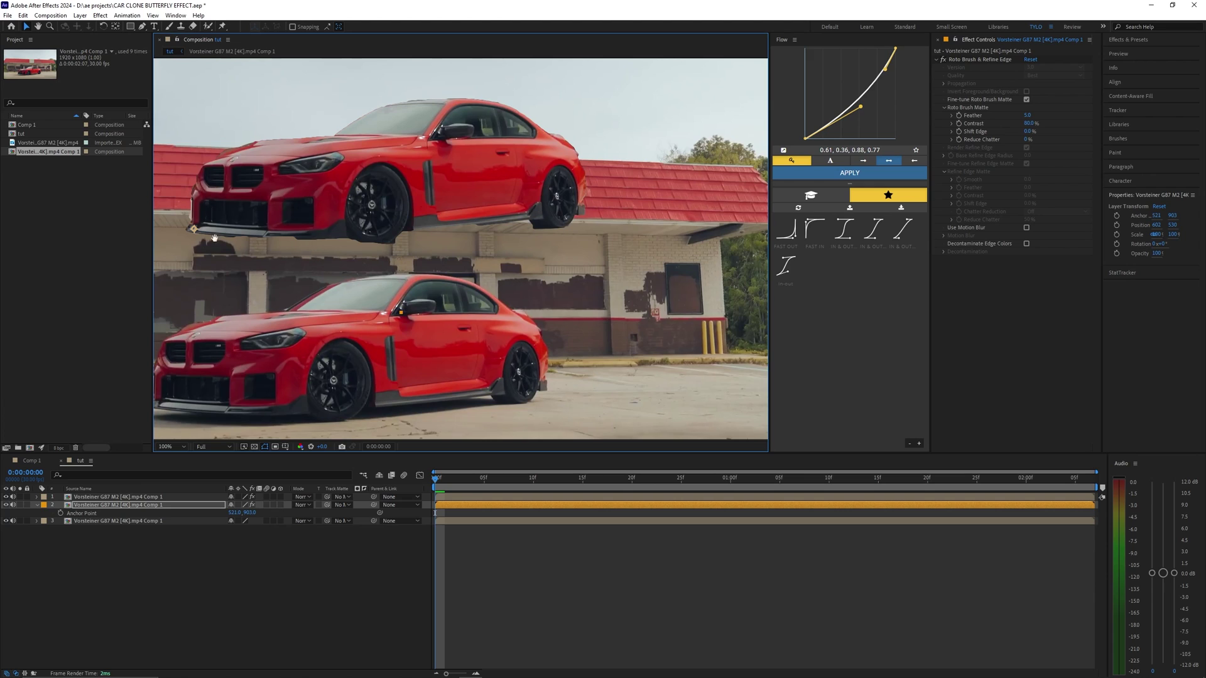
{"action": "left_click_drag", "start_coordinate": [215, 237], "coordinate": [251, 239]}
{"action": "scroll", "coordinate": [249, 242], "scroll_direction": "down", "scroll_amount": 2}
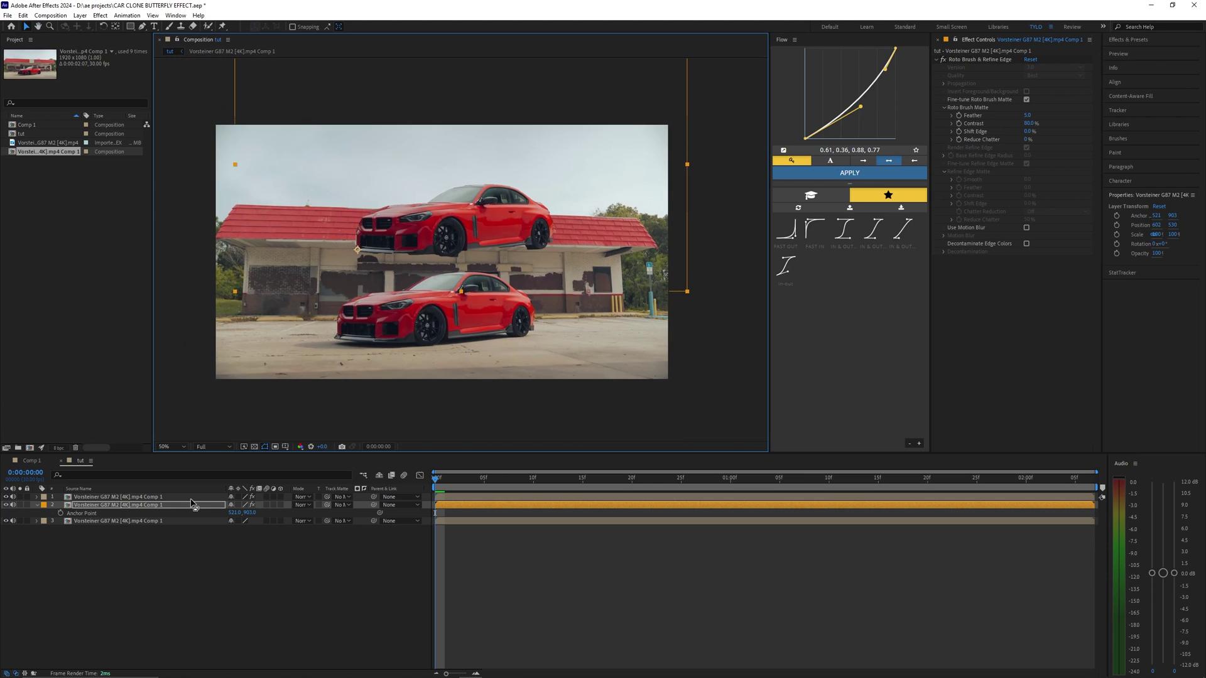
Show the orange cutout layer's Position property together with its Anchor Point in the timeline
{"action": "left_click", "coordinate": [121, 514]}
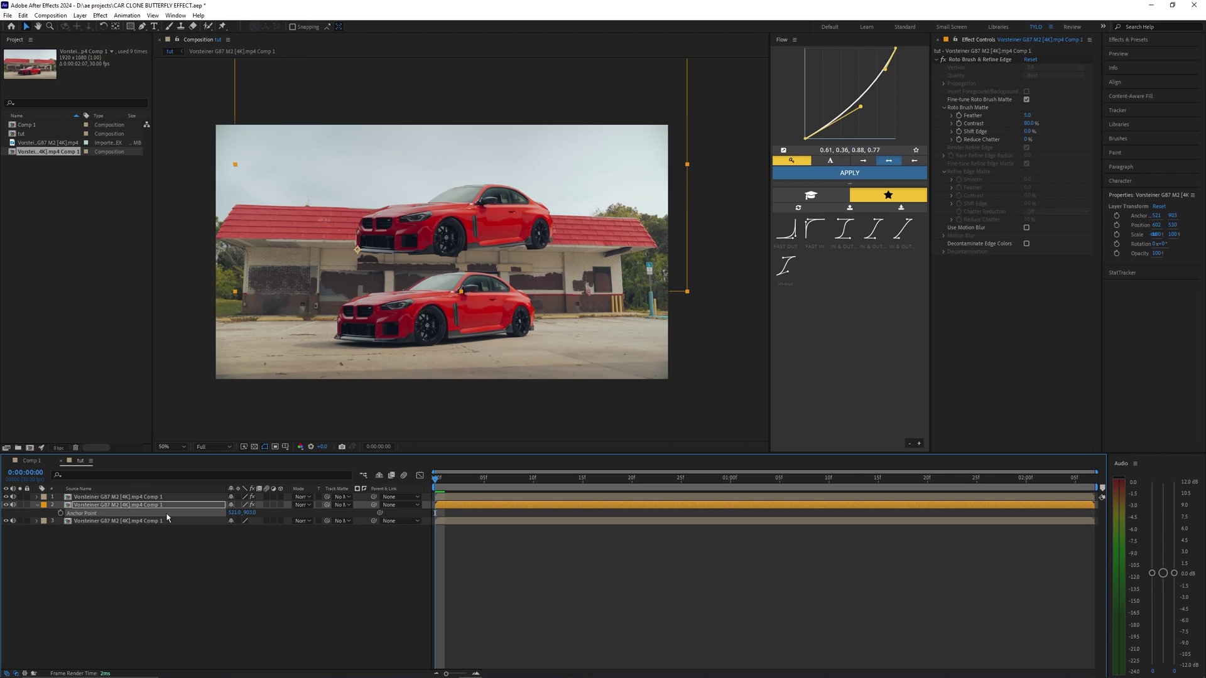
{"action": "key", "text": "shift+p"}
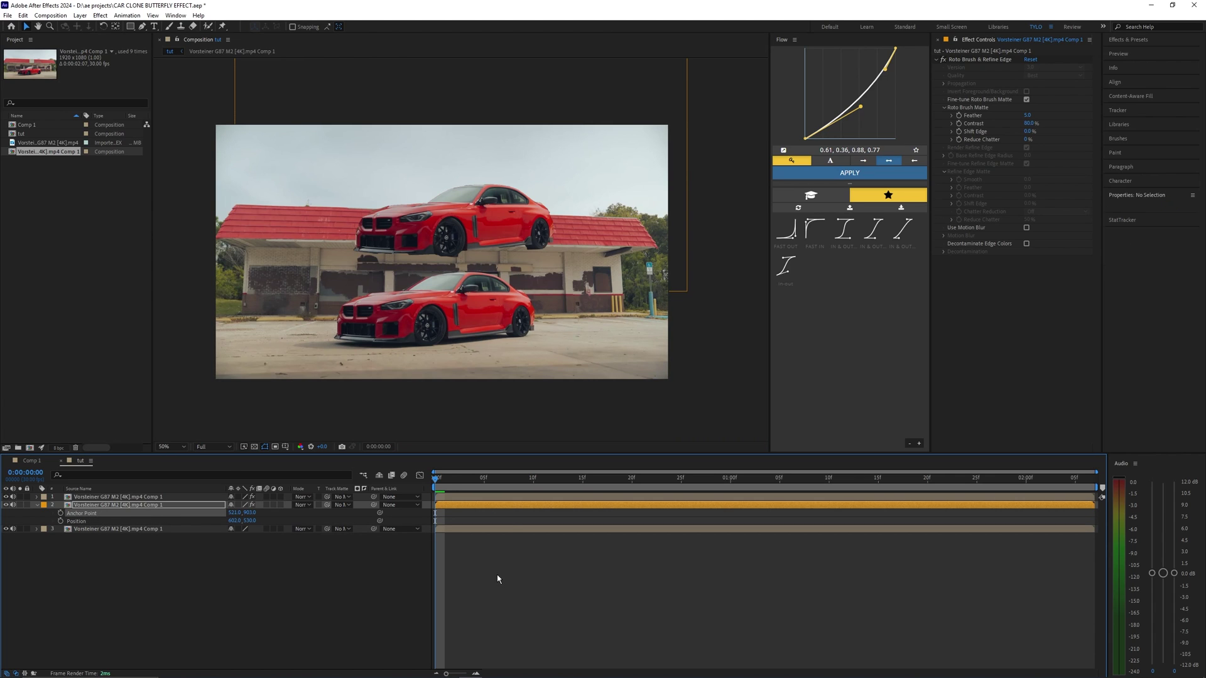
{"action": "key", "text": "space"}
{"action": "key", "text": "space"}
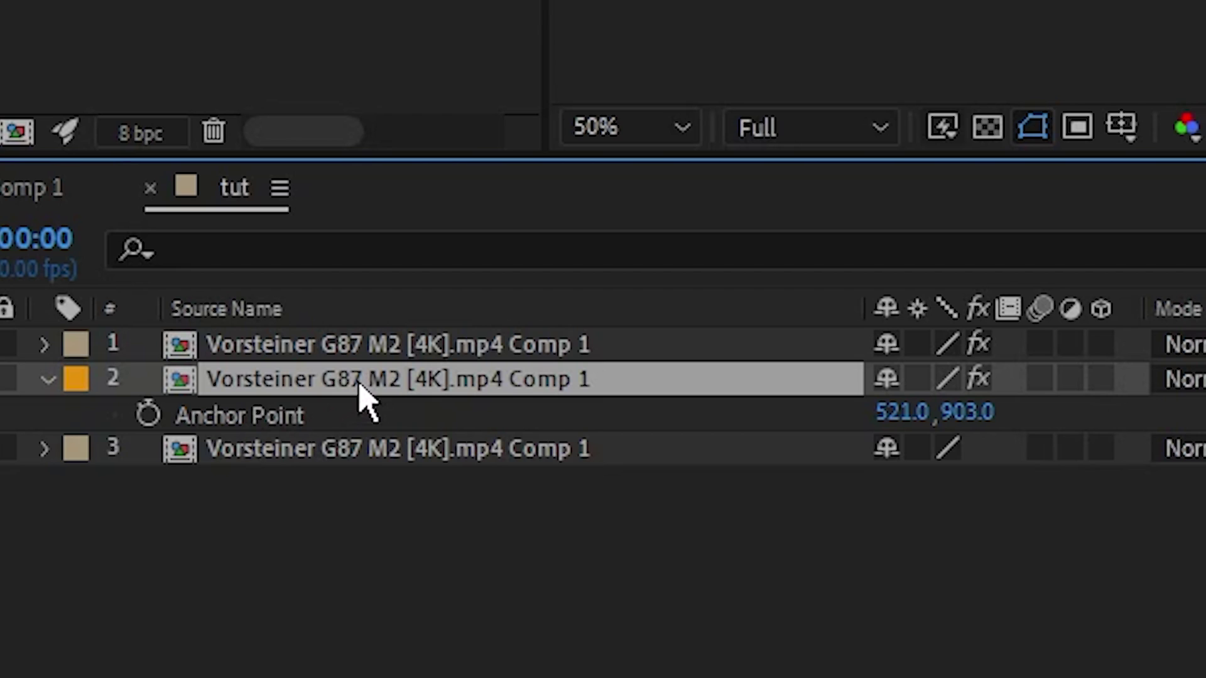
Set the orange cutout layer's Position to 521, 903, matching its anchor point
{"action": "key", "text": "shift+p"}
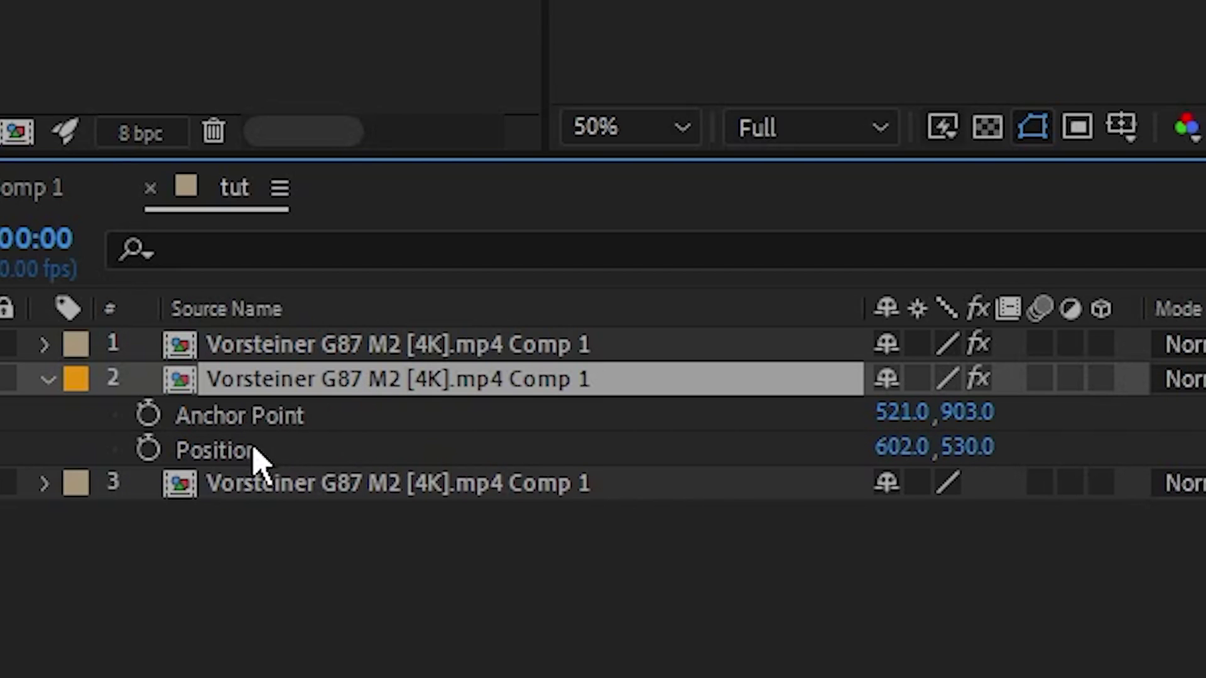
{"action": "left_click", "coordinate": [785, 421]}
{"action": "left_click_drag", "start_coordinate": [886, 416], "coordinate": [915, 416]}
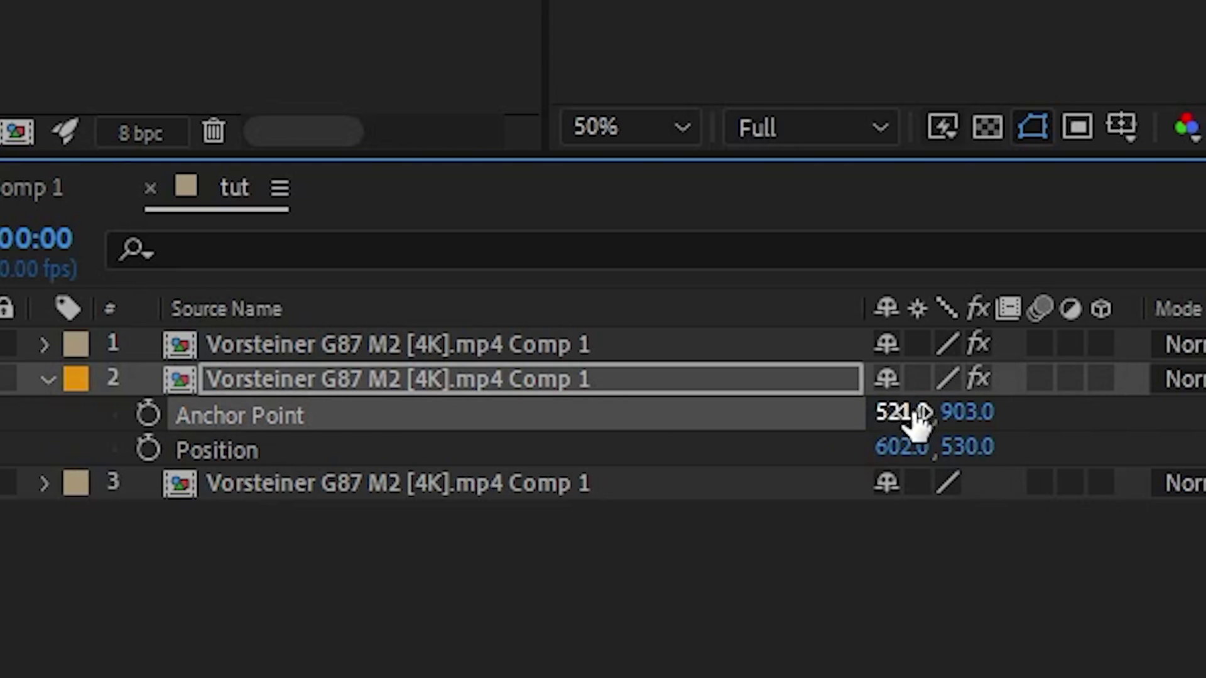
{"action": "left_click", "coordinate": [914, 415]}
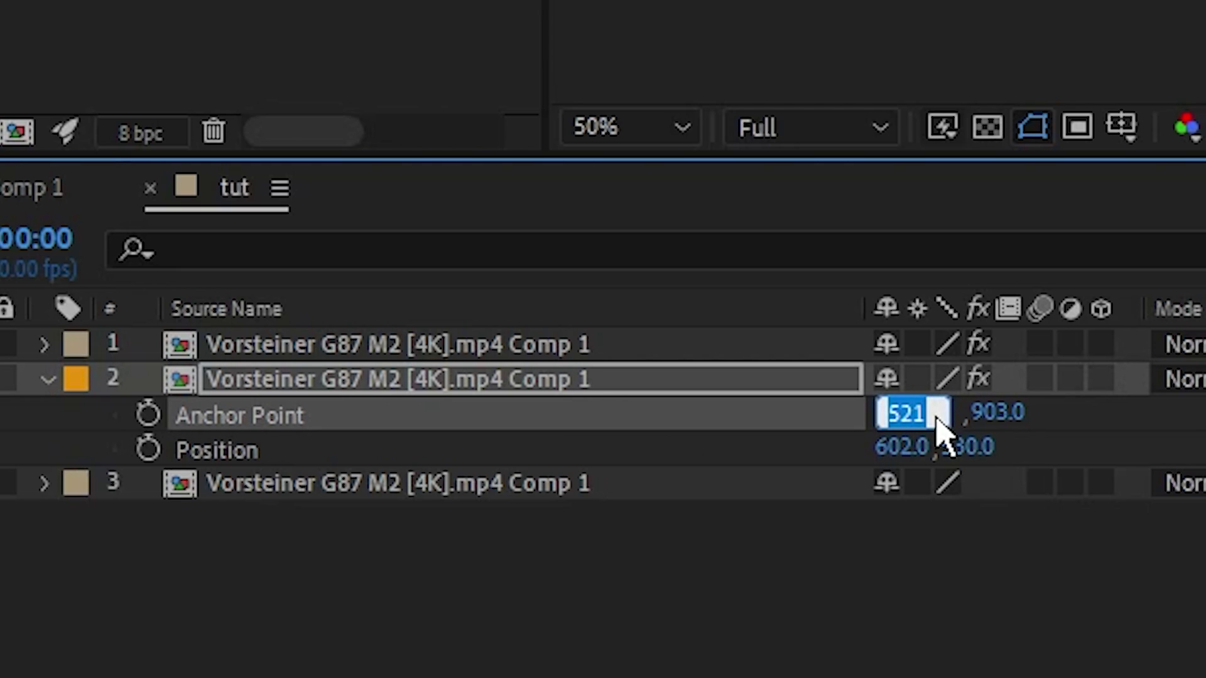
{"action": "left_click", "coordinate": [898, 447]}
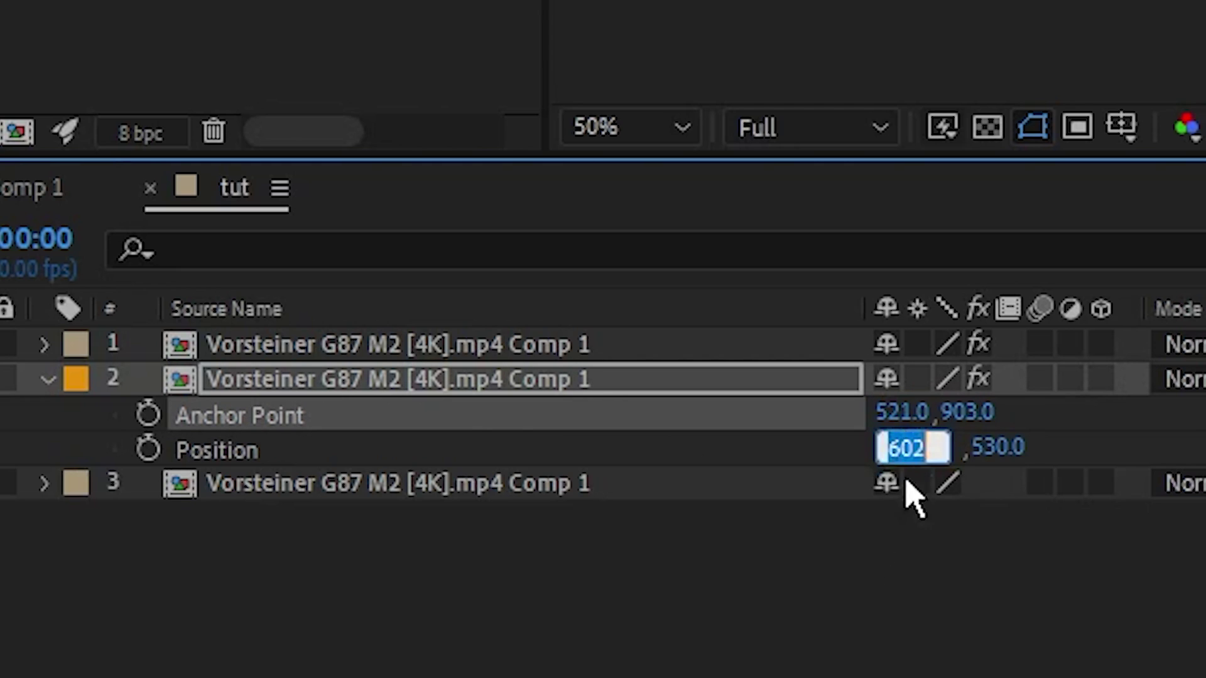
{"action": "type", "text": "521"}
{"action": "key", "text": "Return"}
{"action": "left_click", "coordinate": [974, 409]}
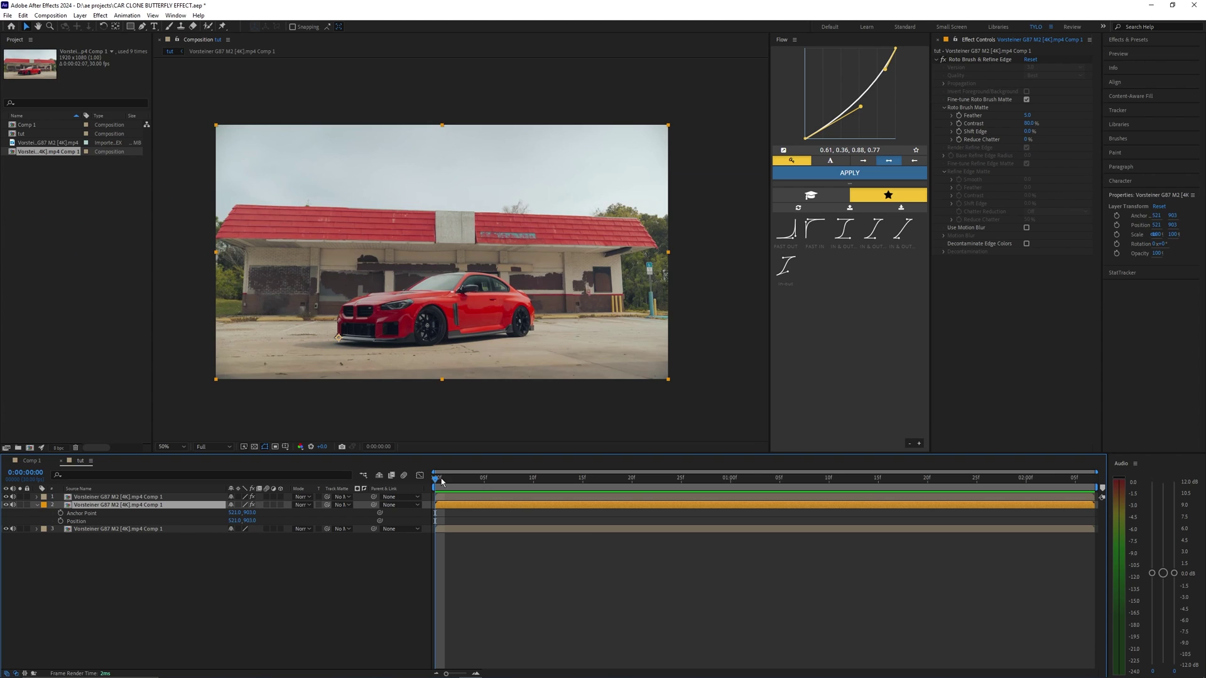
Reveal the orange layer's Rotation property and set a rotation keyframe at the first frame
{"action": "mouse_move", "coordinate": [441, 478]}
{"action": "left_mouse_down"}
{"action": "mouse_move", "coordinate": [757, 481]}
{"action": "mouse_move", "coordinate": [431, 480]}
{"action": "left_mouse_up"}
{"action": "key", "text": "u"}
{"action": "key", "text": "r"}
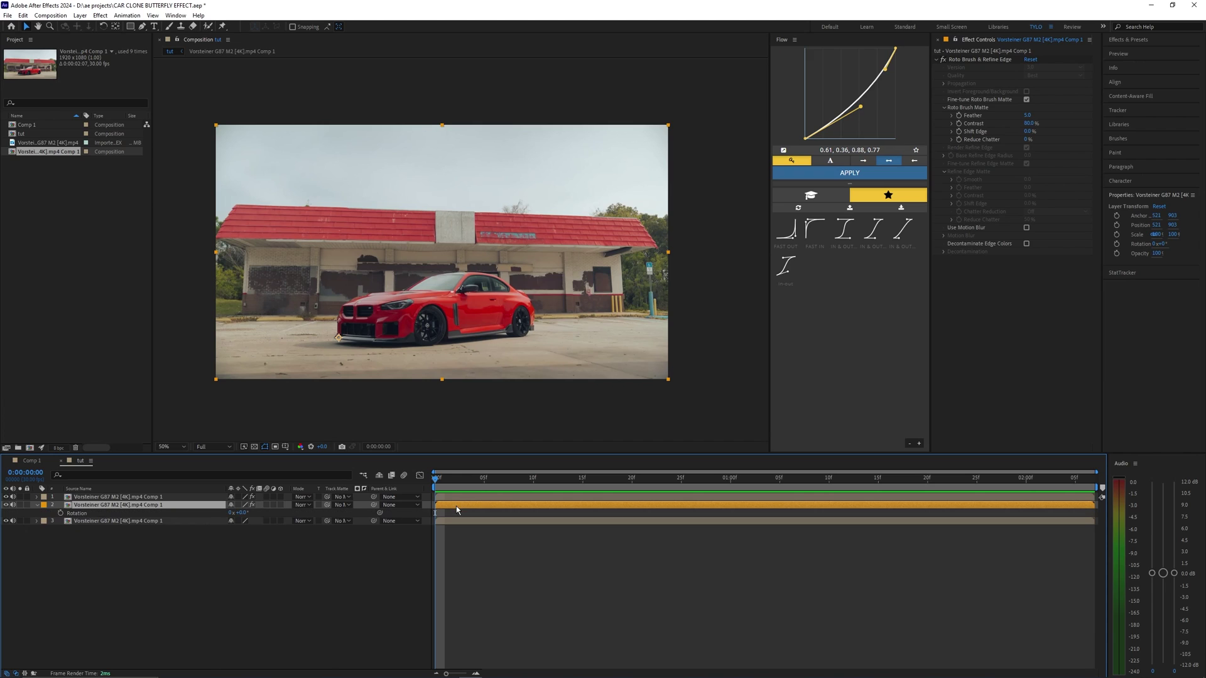
{"action": "left_click", "coordinate": [61, 513]}
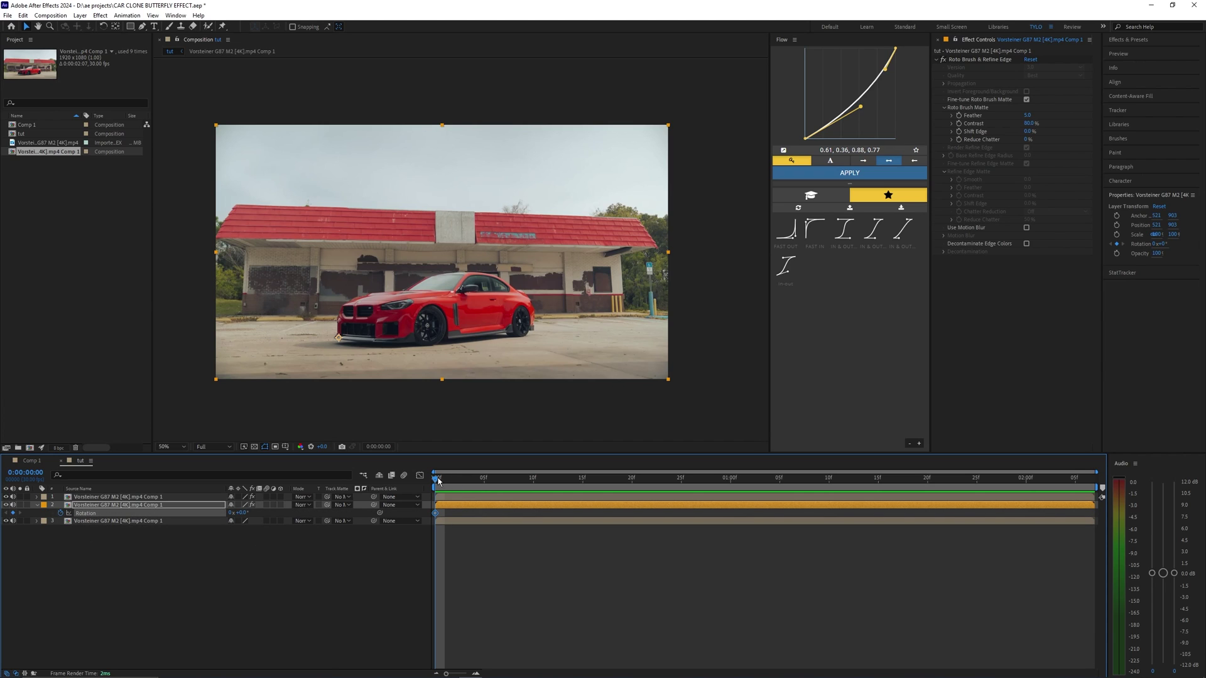
Set the orange layer's Rotation to -7° at 0:00:02:05 and play back the animation from the start
{"action": "left_click_drag", "start_coordinate": [438, 480], "coordinate": [1069, 500]}
{"action": "left_click", "coordinate": [1072, 503]}
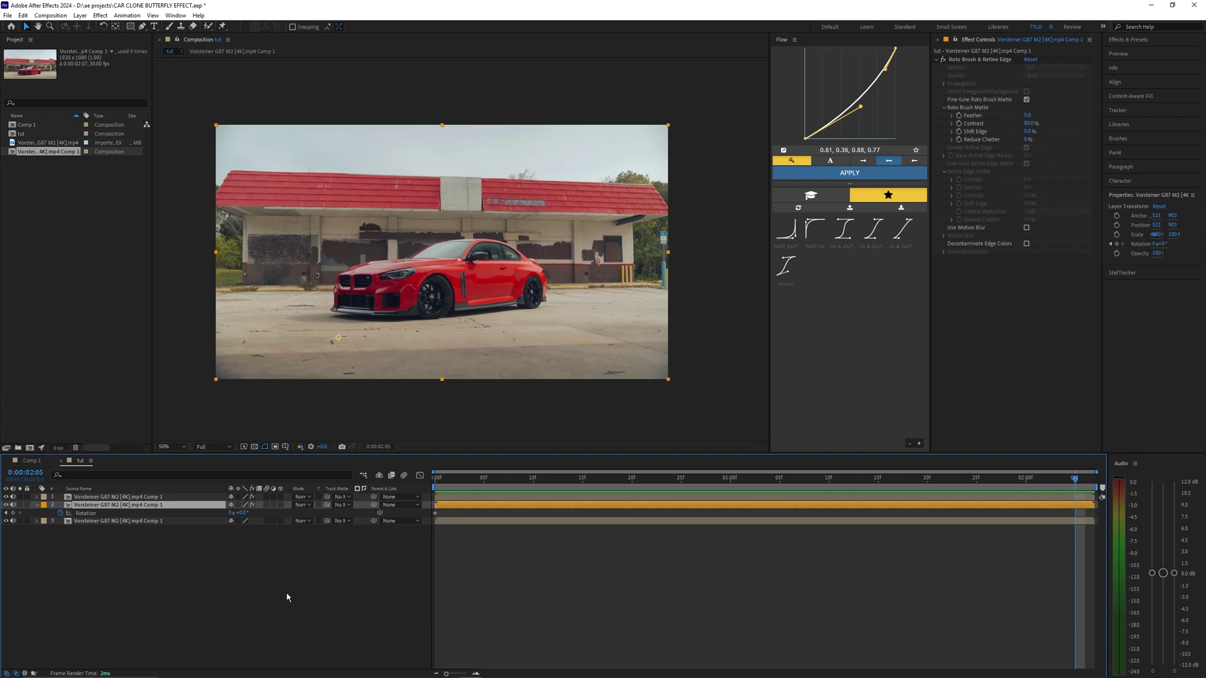
{"action": "mouse_move", "coordinate": [243, 513]}
{"action": "left_mouse_down"}
{"action": "mouse_move", "coordinate": [256, 513]}
{"action": "mouse_move", "coordinate": [229, 513]}
{"action": "mouse_move", "coordinate": [227, 500]}
{"action": "left_mouse_up"}
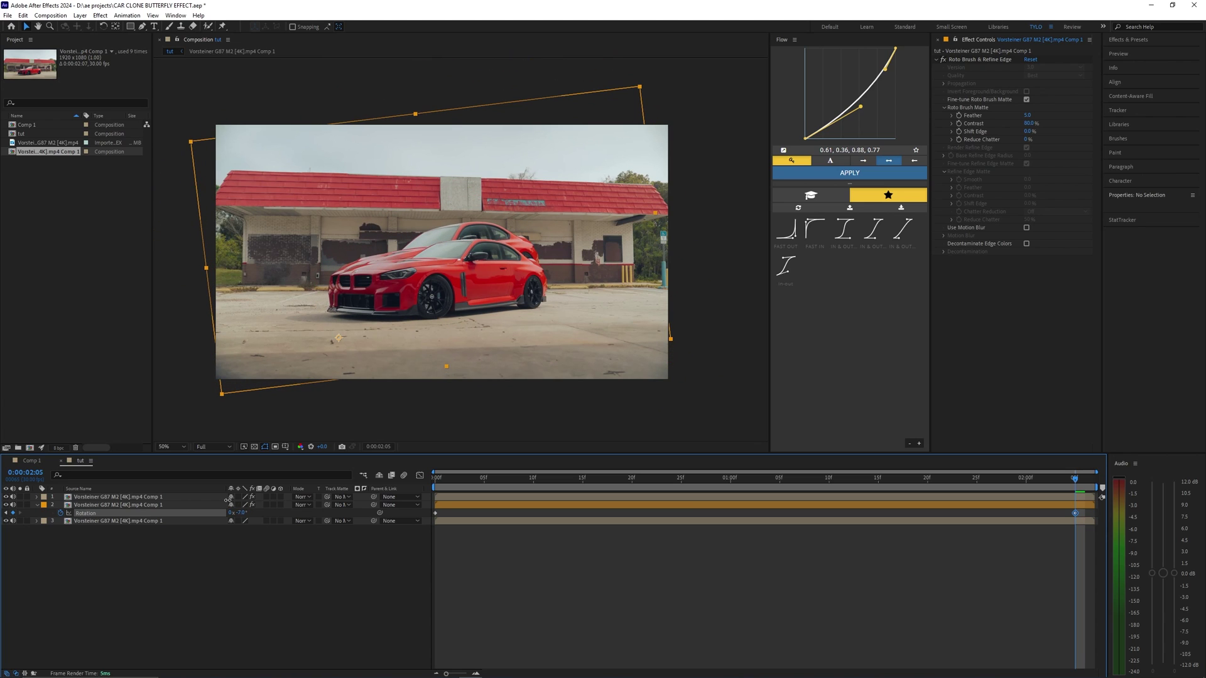
{"action": "left_click", "coordinate": [229, 503]}
{"action": "left_click", "coordinate": [596, 545]}
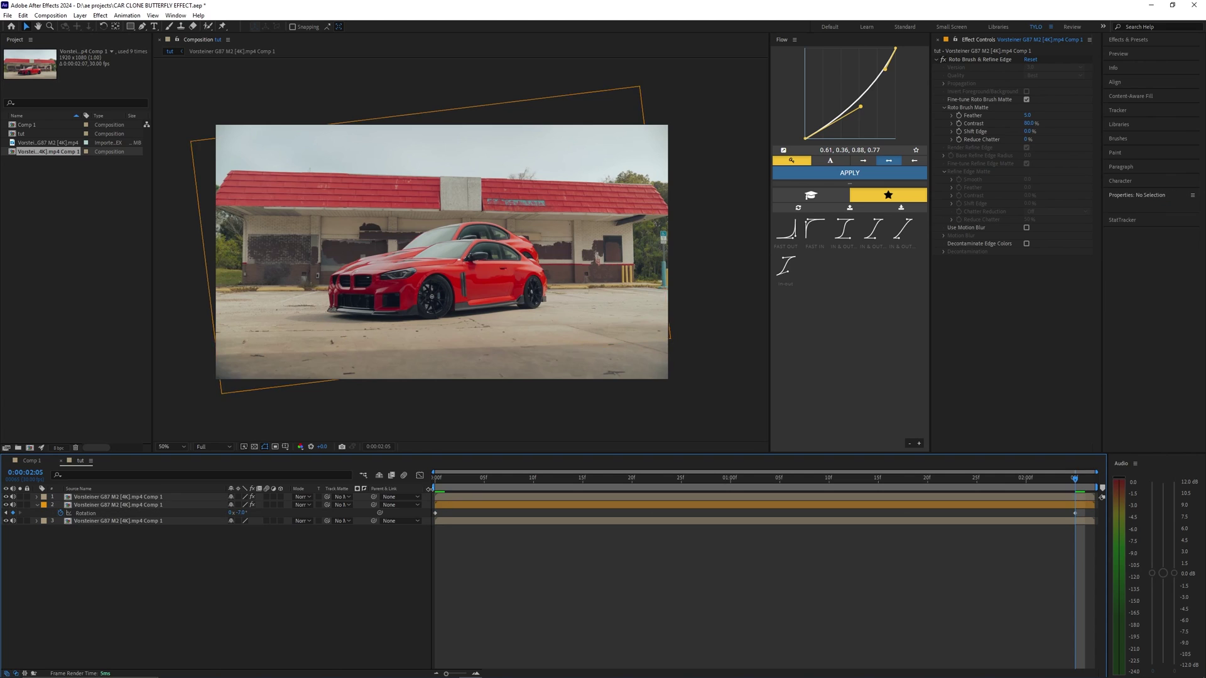
{"action": "left_click", "coordinate": [433, 480]}
{"action": "key", "text": "space"}
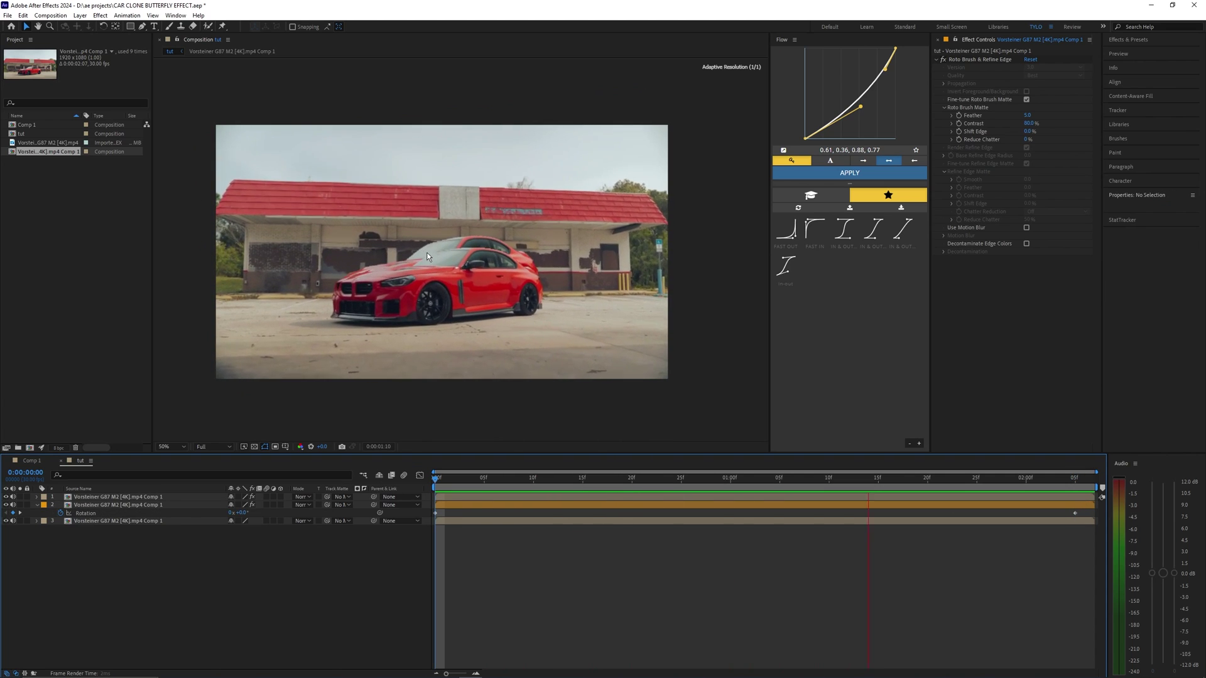
{"action": "key", "text": "space"}
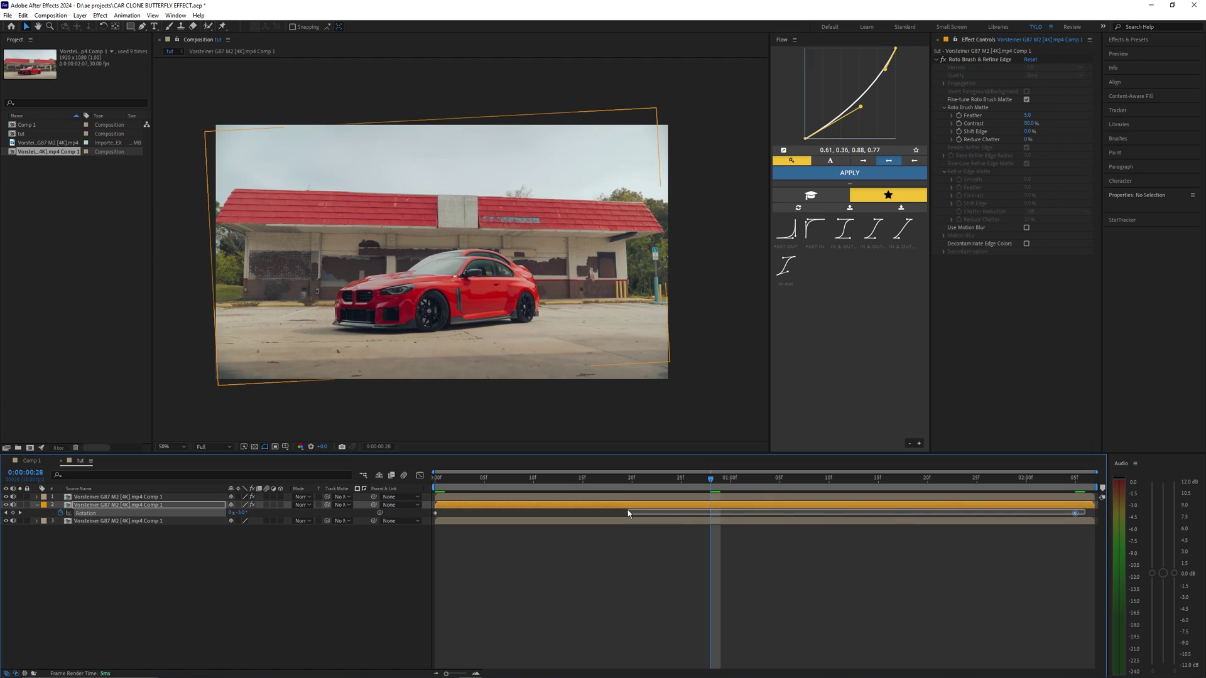
Apply Easy Ease to both of the orange layer's rotation keyframes
{"action": "left_click", "coordinate": [395, 514]}
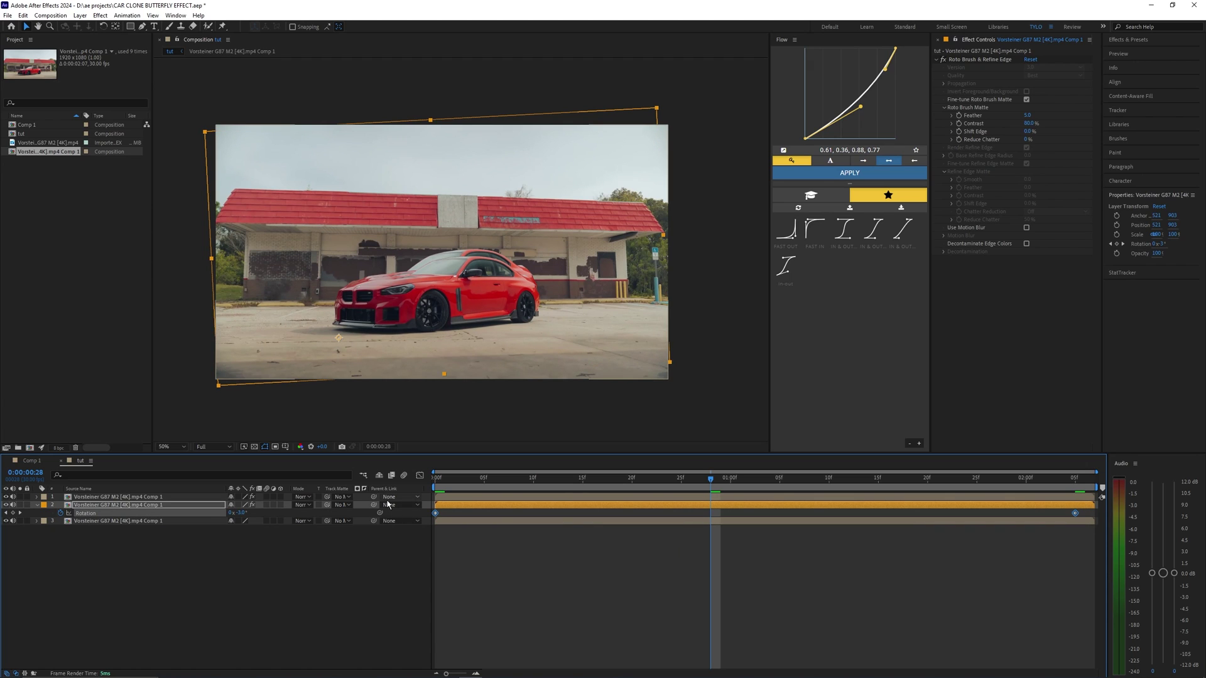
{"action": "key", "text": "F9"}
{"action": "right_click", "coordinate": [435, 514]}
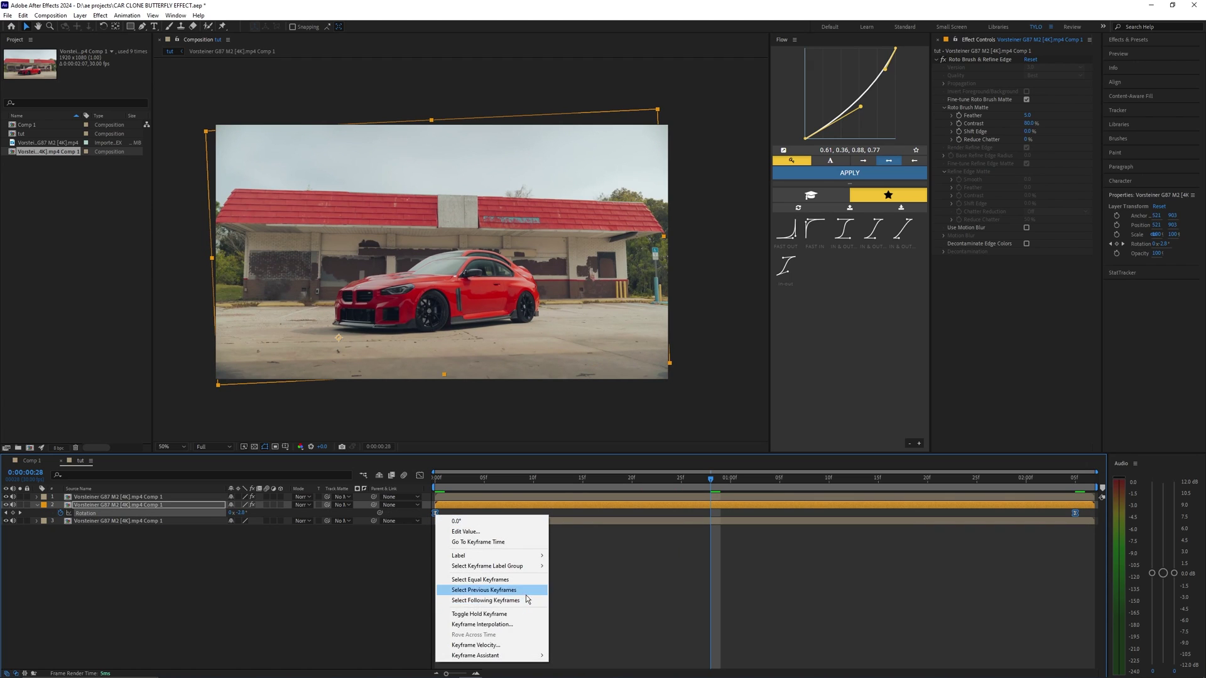
{"action": "mouse_move", "coordinate": [500, 657]}
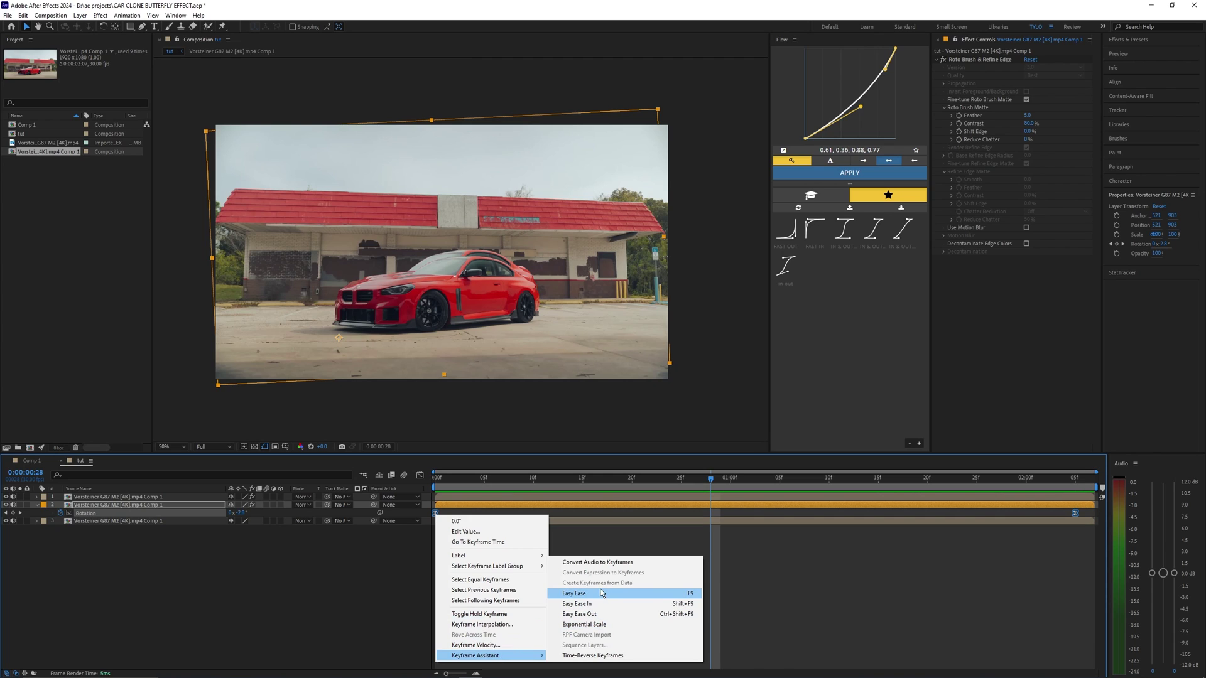
{"action": "key", "text": "Escape"}
{"action": "key", "text": "Escape"}
Display the orange layer's rotation curve as a value graph in the Graph Editor
{"action": "left_click", "coordinate": [420, 475]}
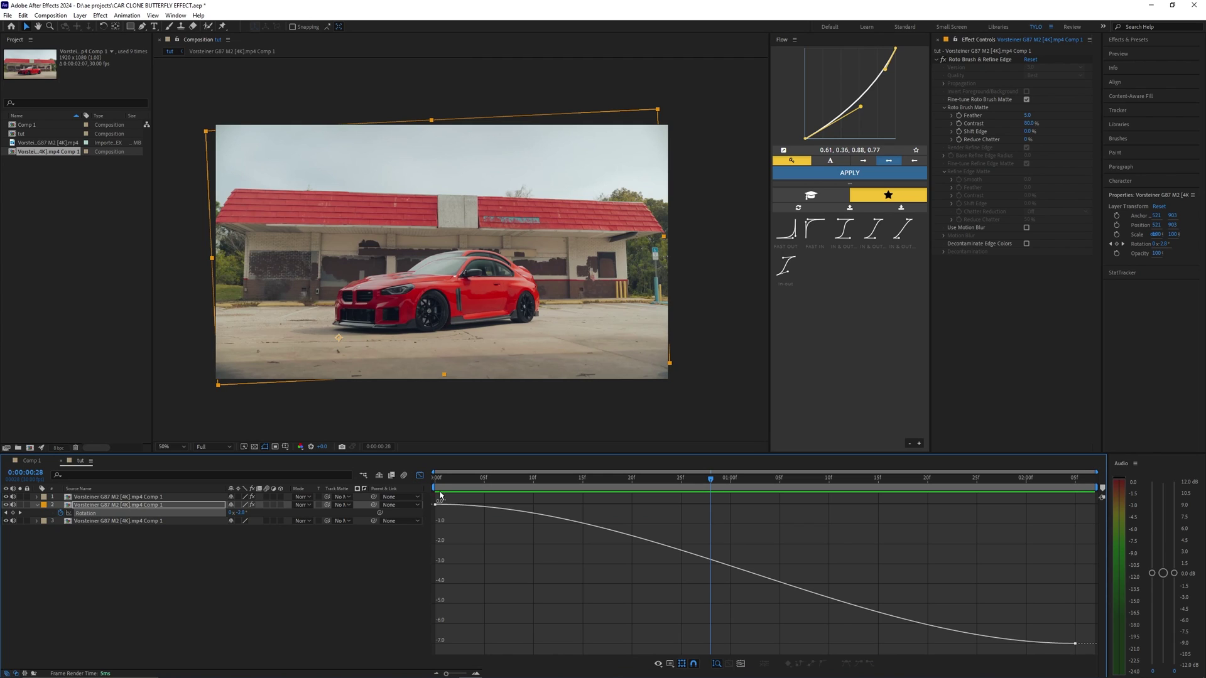
{"action": "left_click", "coordinate": [435, 506]}
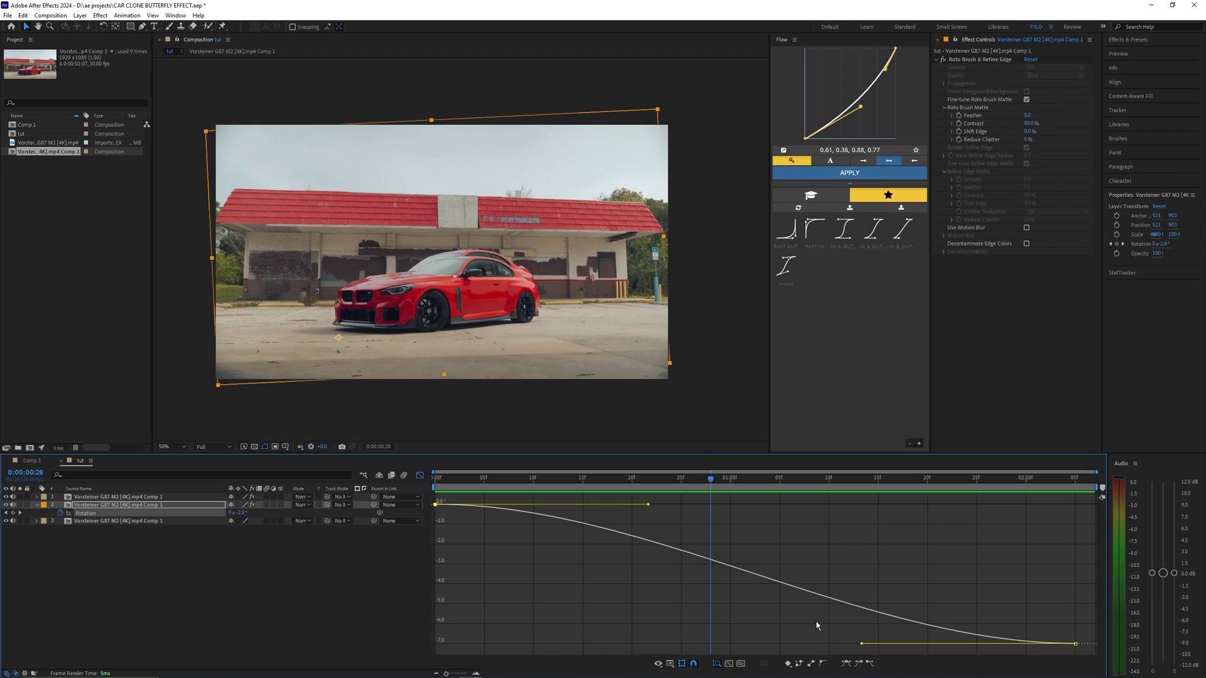
{"action": "left_click", "coordinate": [863, 652]}
{"action": "right_click", "coordinate": [877, 565]}
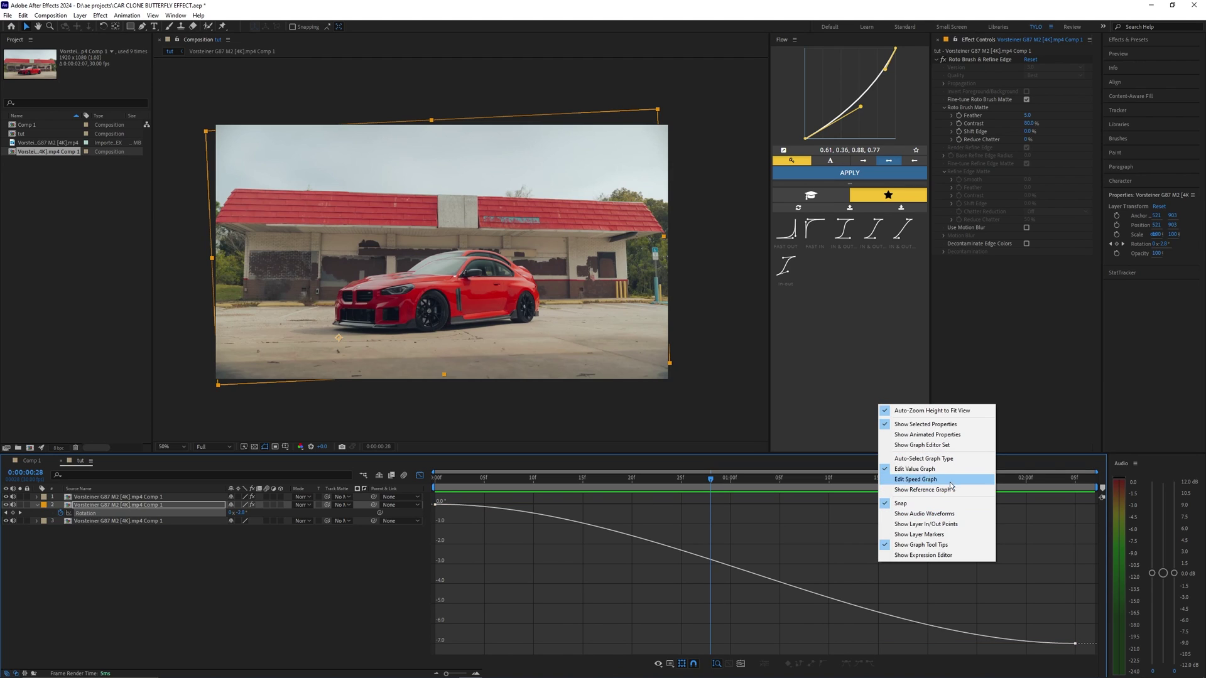
{"action": "left_click", "coordinate": [913, 459]}
{"action": "right_click", "coordinate": [809, 526]}
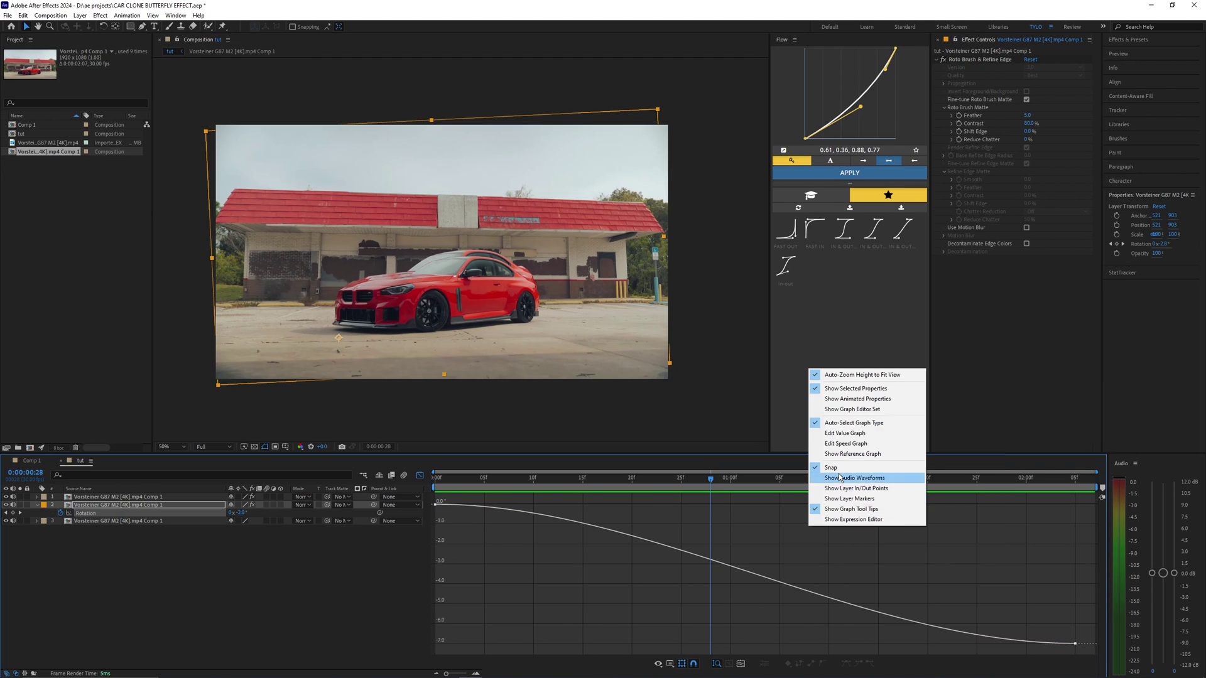
{"action": "left_click", "coordinate": [858, 422]}
Stretch the ending keyframe's ease handle back to the first frame, lengthen the starting handle to about frame 25, and preview the motion
{"action": "left_click", "coordinate": [1074, 637]}
{"action": "left_click_drag", "start_coordinate": [860, 645], "coordinate": [613, 641]}
{"action": "left_click", "coordinate": [645, 499]}
{"action": "left_click_drag", "start_coordinate": [434, 506], "coordinate": [697, 505]}
{"action": "left_click_drag", "start_coordinate": [619, 644], "coordinate": [536, 641]}
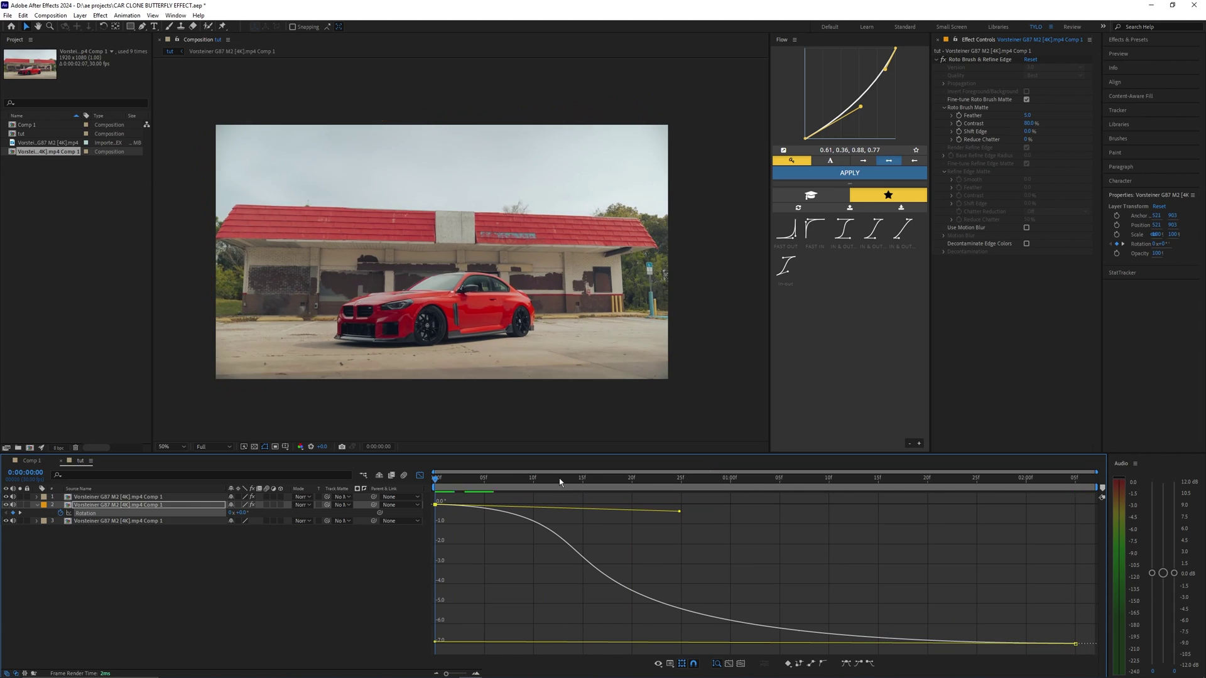
{"action": "key", "text": "space"}
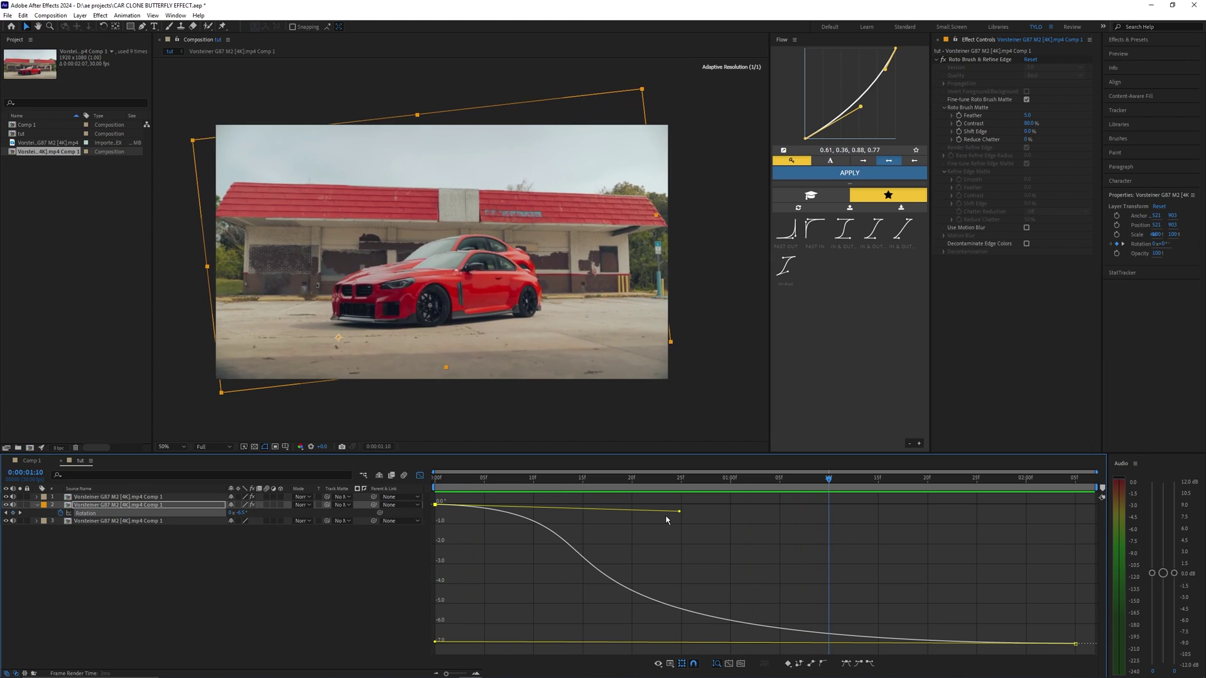
Shorten the starting keyframe's ease handle to about frame 15 so the rotation begins faster
{"action": "left_click_drag", "start_coordinate": [679, 512], "coordinate": [583, 532]}
{"action": "left_click", "coordinate": [432, 648]}
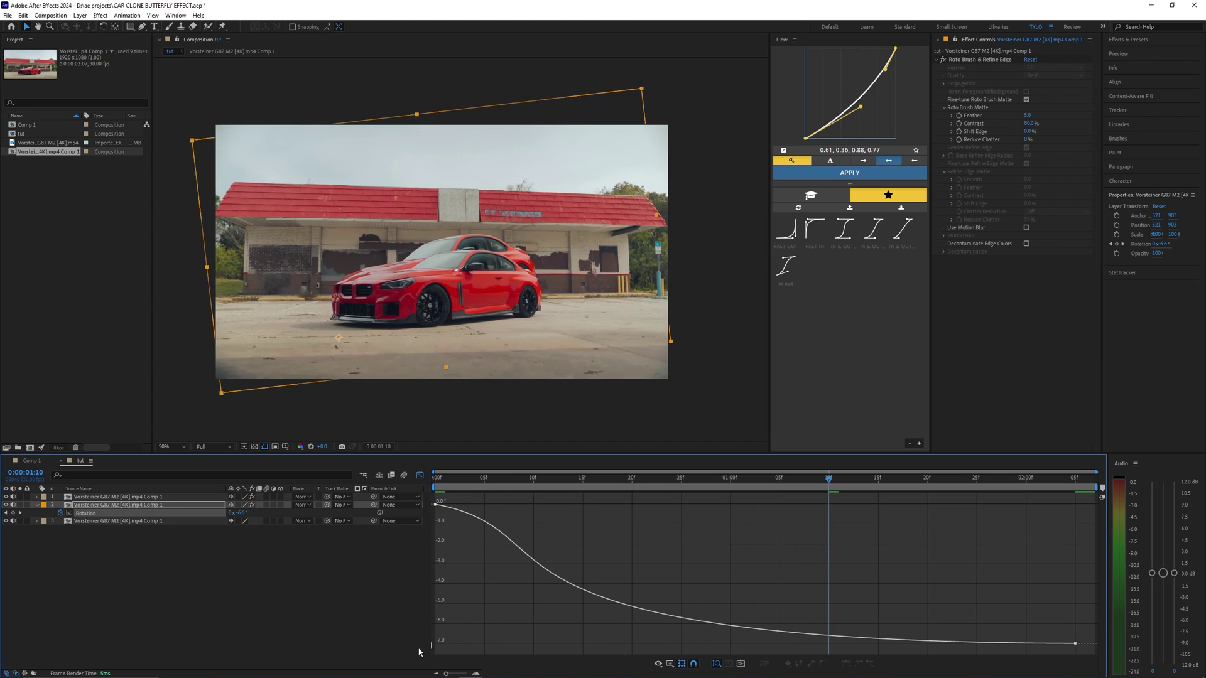
{"action": "key", "text": "space"}
Leave the Graph Editor and move the orange layer's ending rotation keyframe earlier to 0:00:01:13
{"action": "left_click", "coordinate": [419, 476]}
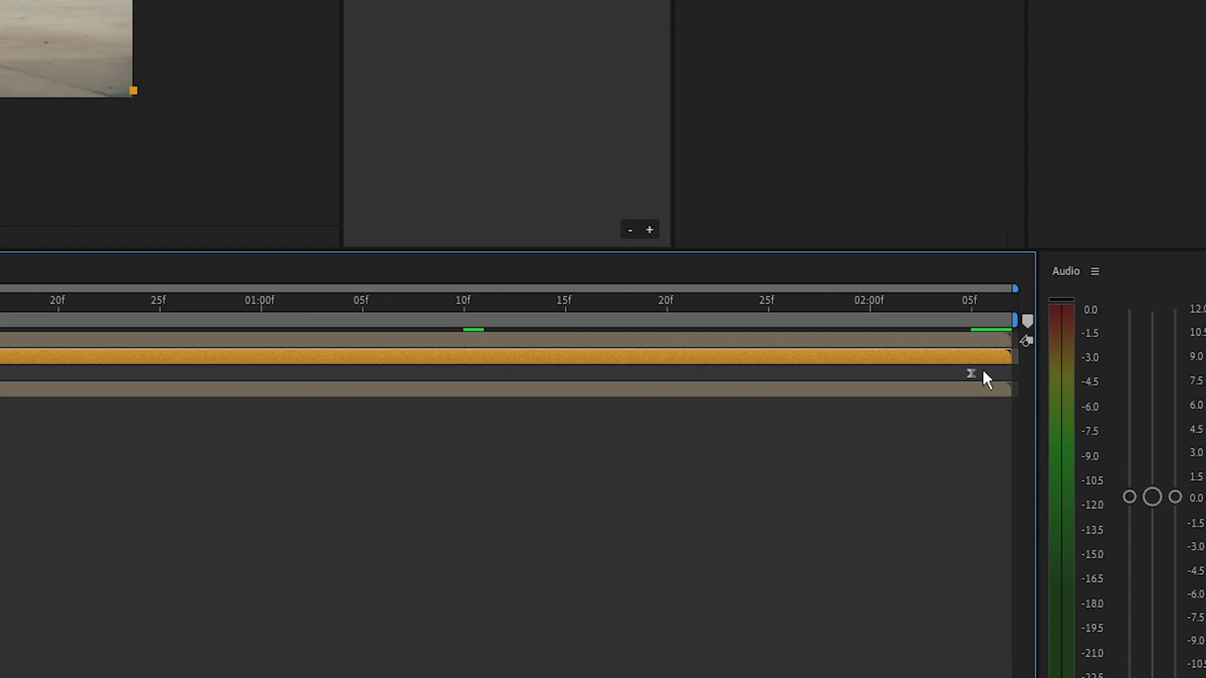
{"action": "left_click", "coordinate": [973, 373]}
{"action": "left_click_drag", "start_coordinate": [973, 374], "coordinate": [568, 381]}
{"action": "left_click_drag", "start_coordinate": [685, 386], "coordinate": [644, 387]}
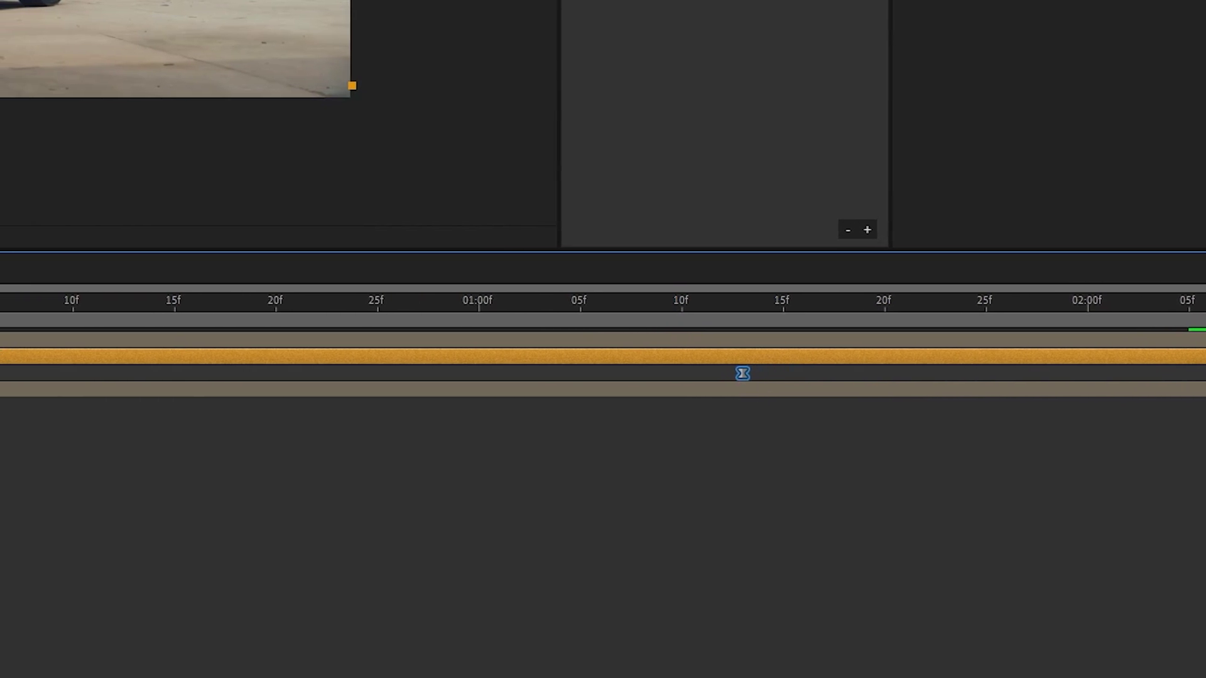
Check the retimed rotation curve in the Graph Editor and play the car's rotation from the first frame
{"action": "key", "text": "shift+F3"}
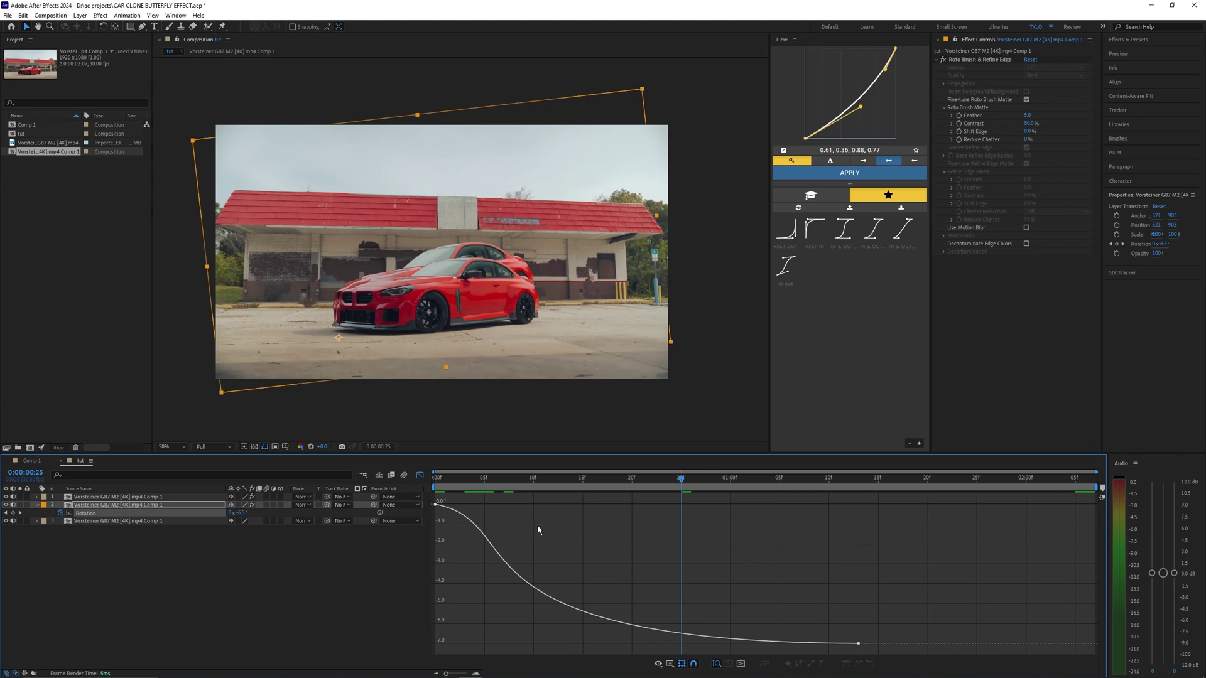
{"action": "left_click_drag", "start_coordinate": [443, 482], "coordinate": [435, 483]}
{"action": "left_click", "coordinate": [857, 644]}
{"action": "key", "text": "shift+F3"}
{"action": "left_click_drag", "start_coordinate": [765, 480], "coordinate": [435, 480]}
{"action": "left_click", "coordinate": [498, 572]}
{"action": "key", "text": "space"}
{"action": "key", "text": "space"}
{"action": "left_click", "coordinate": [454, 505]}
{"action": "left_click", "coordinate": [436, 480]}
{"action": "key", "text": "space"}
{"action": "key", "text": "space"}
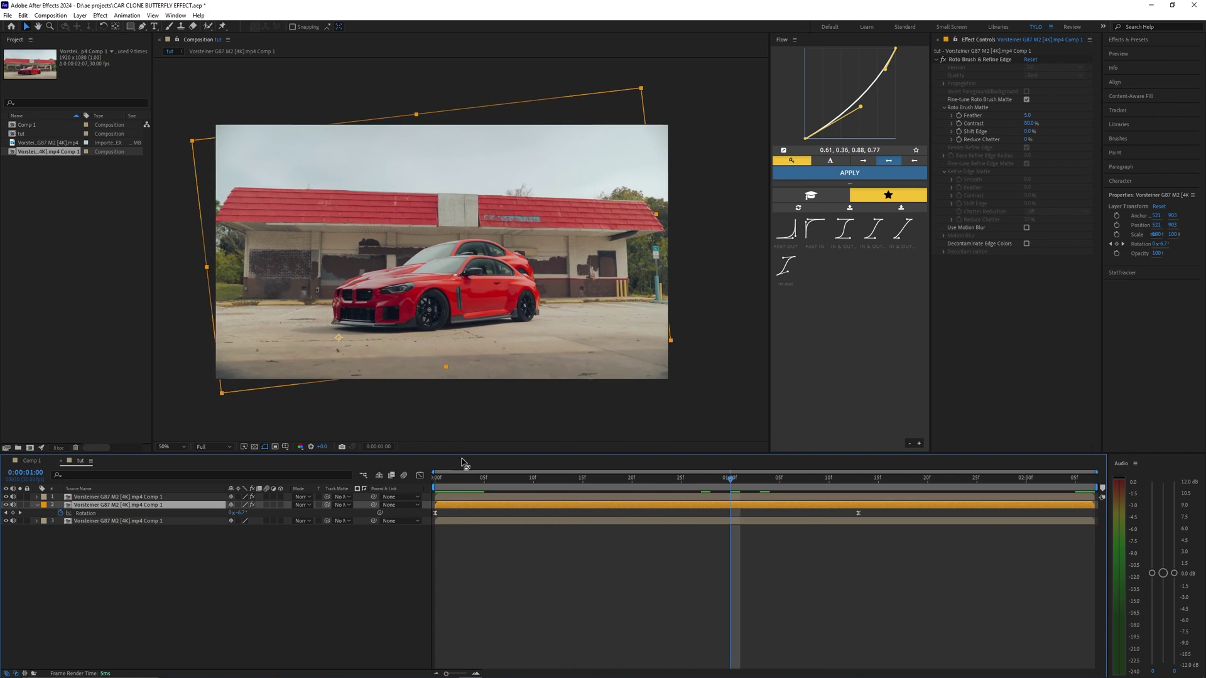
{"action": "key", "text": "space"}
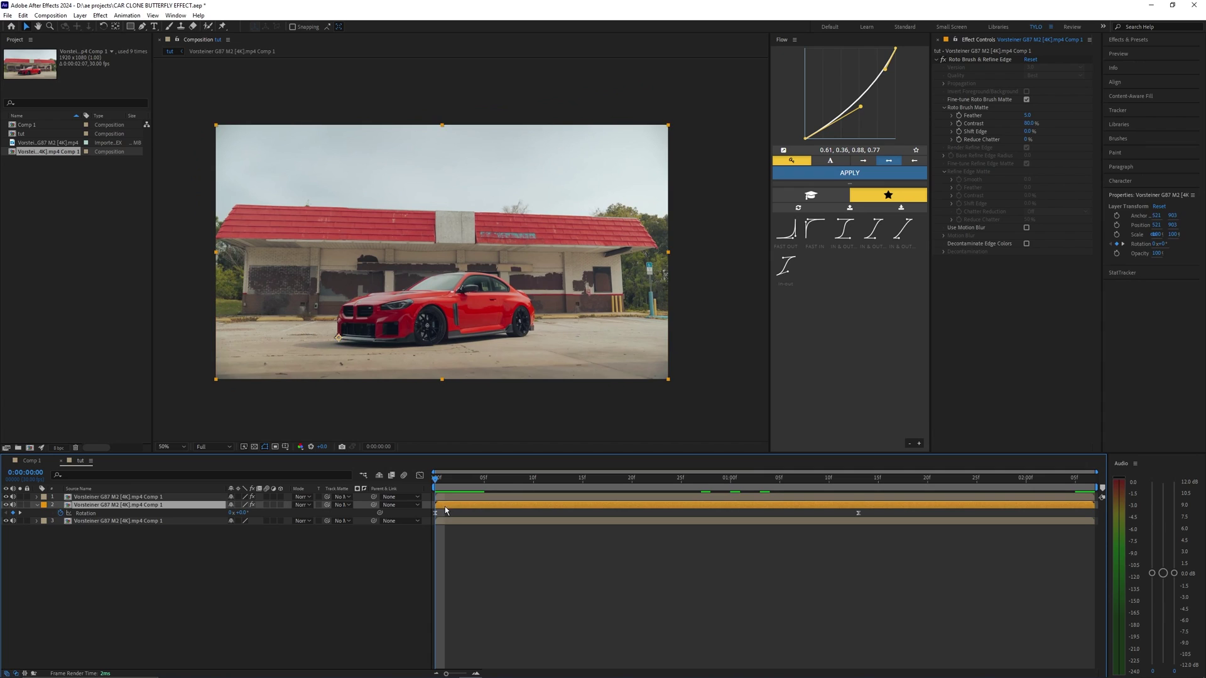
Duplicate the animated orange cutout layer four times
{"action": "key", "text": "ctrl+d"}
{"action": "key", "text": "ctrl+d"}
{"action": "key", "text": "ctrl+d"}
{"action": "key", "text": "ctrl+d"}
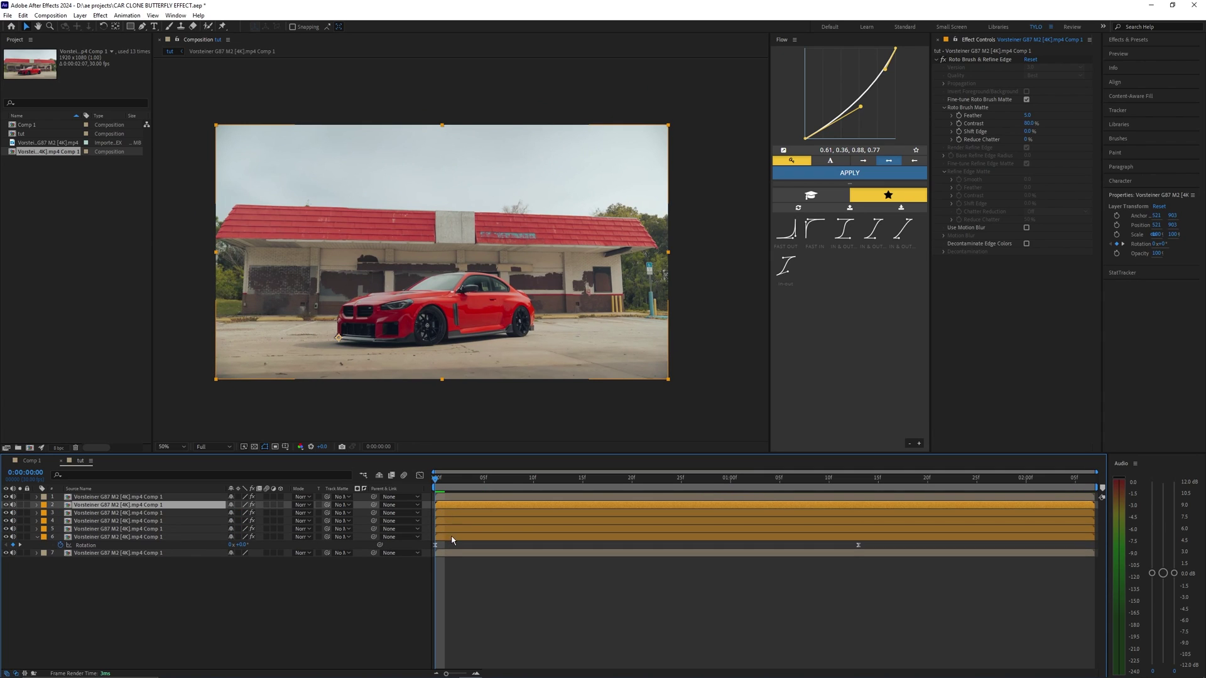
Collapse the lowest orange layer's Rotation property and scrub through the rotation of the stacked copies
{"action": "left_click", "coordinate": [450, 536]}
{"action": "left_click", "coordinate": [448, 506], "text": "shift"}
{"action": "left_click", "coordinate": [460, 547]}
{"action": "left_click", "coordinate": [446, 537]}
{"action": "left_click", "coordinate": [444, 529]}
{"action": "left_click", "coordinate": [445, 521]}
{"action": "left_click", "coordinate": [444, 512]}
{"action": "left_click", "coordinate": [444, 505]}
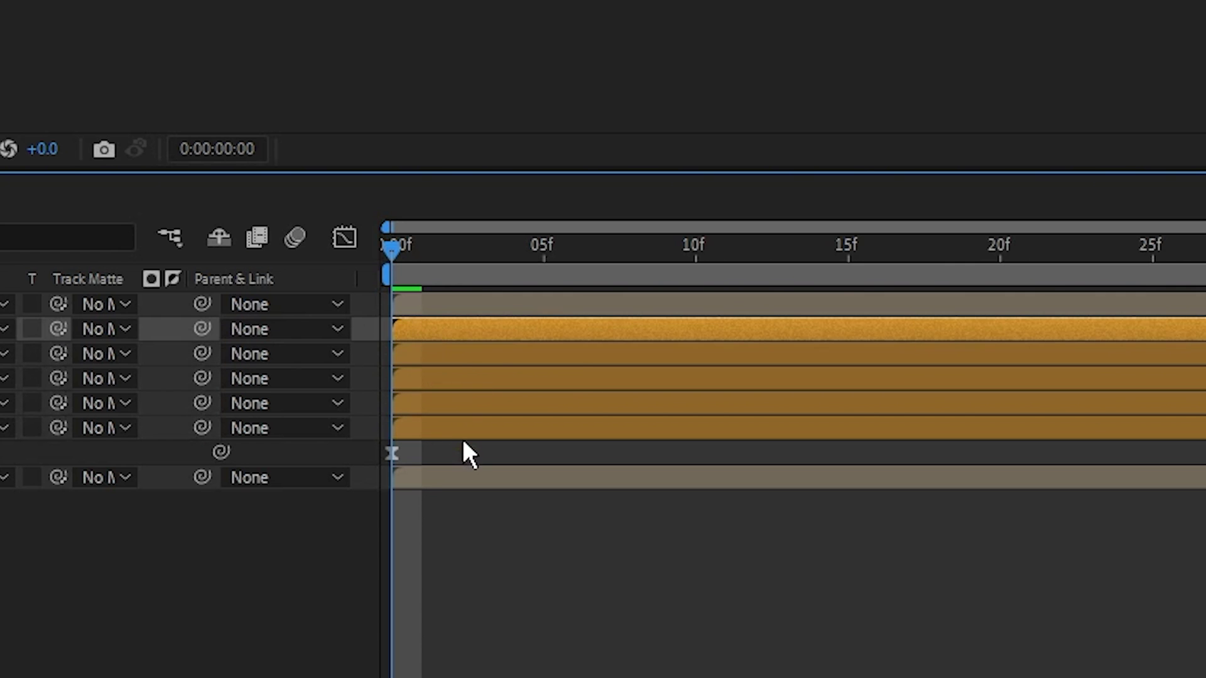
{"action": "left_click", "coordinate": [463, 443]}
{"action": "key", "text": "u"}
{"action": "left_click", "coordinate": [487, 329]}
{"action": "left_click_drag", "start_coordinate": [396, 250], "coordinate": [1205, 250]}
{"action": "left_click_drag", "start_coordinate": [807, 480], "coordinate": [633, 510]}
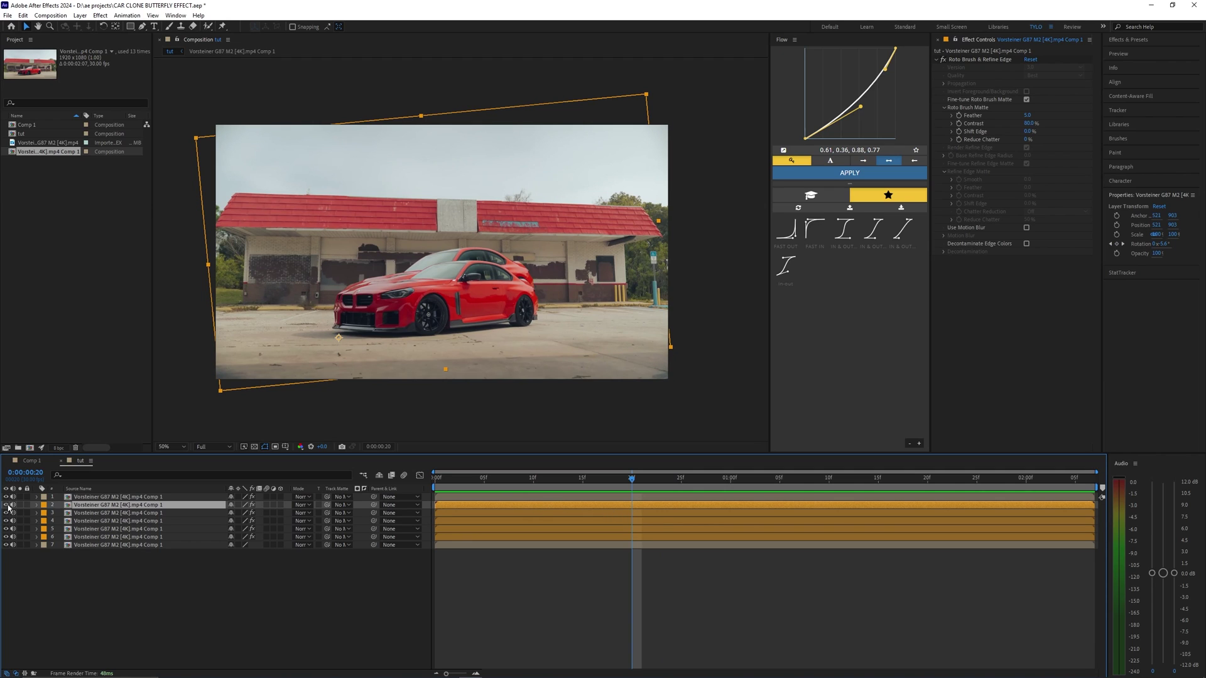
Set the Rotation of layer 3, the second orange copy, to -15° at its ending keyframe at 0:00:01:13
{"action": "left_click", "coordinate": [484, 515]}
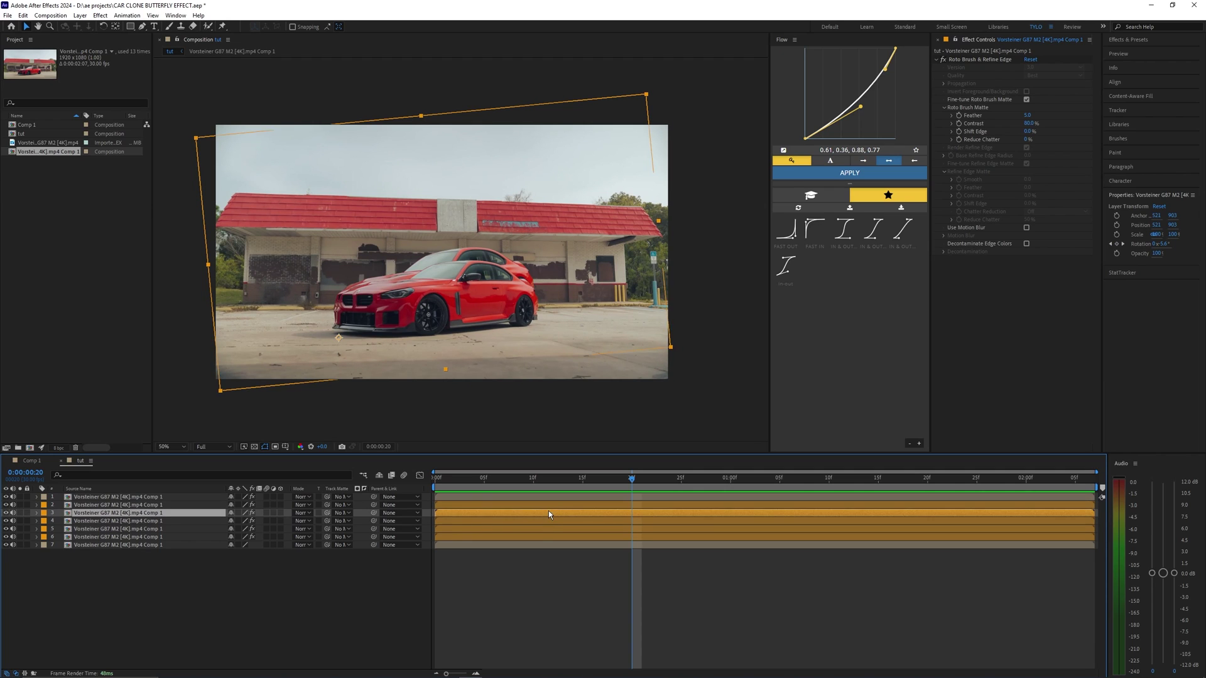
{"action": "key", "text": "r"}
{"action": "left_click", "coordinate": [83, 525]}
{"action": "left_click", "coordinate": [533, 515]}
{"action": "left_click", "coordinate": [558, 521]}
{"action": "left_click_drag", "start_coordinate": [633, 479], "coordinate": [745, 477]}
{"action": "key", "text": "k"}
{"action": "left_click_drag", "start_coordinate": [245, 525], "coordinate": [237, 522]}
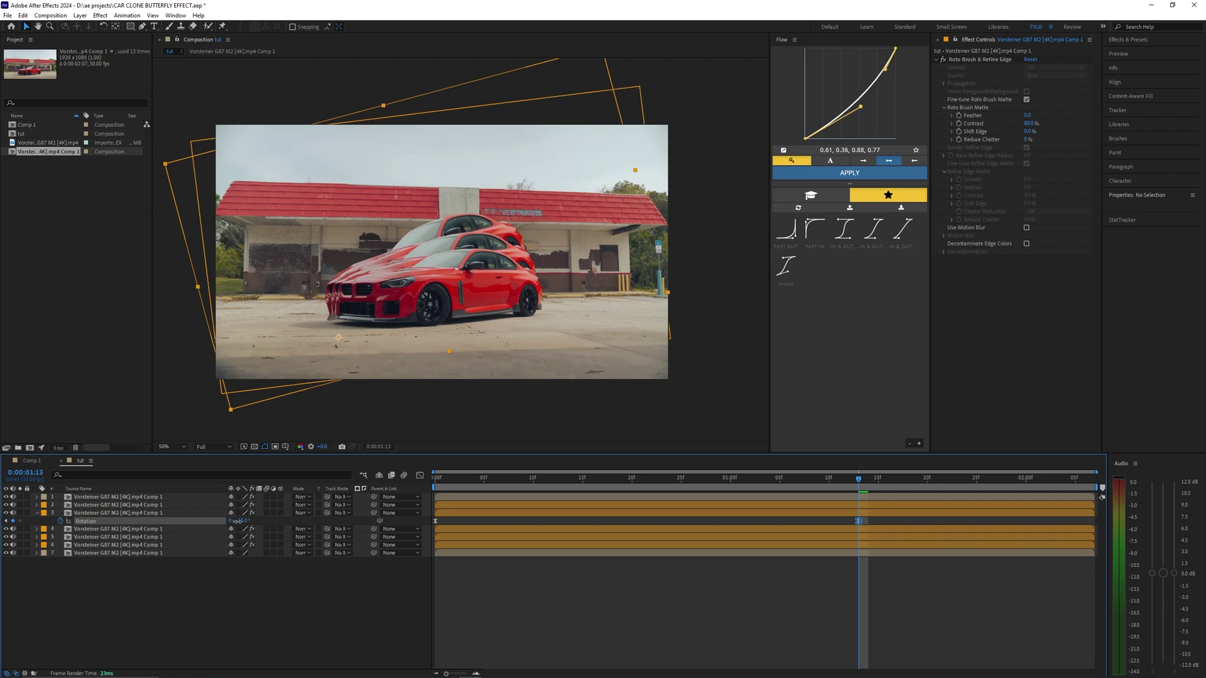
Fan out layers 4, 5 and 6 at 0:00:01:13 with ending rotations of -22°, -28° and a further step beyond
{"action": "left_click", "coordinate": [864, 535]}
{"action": "key", "text": "u"}
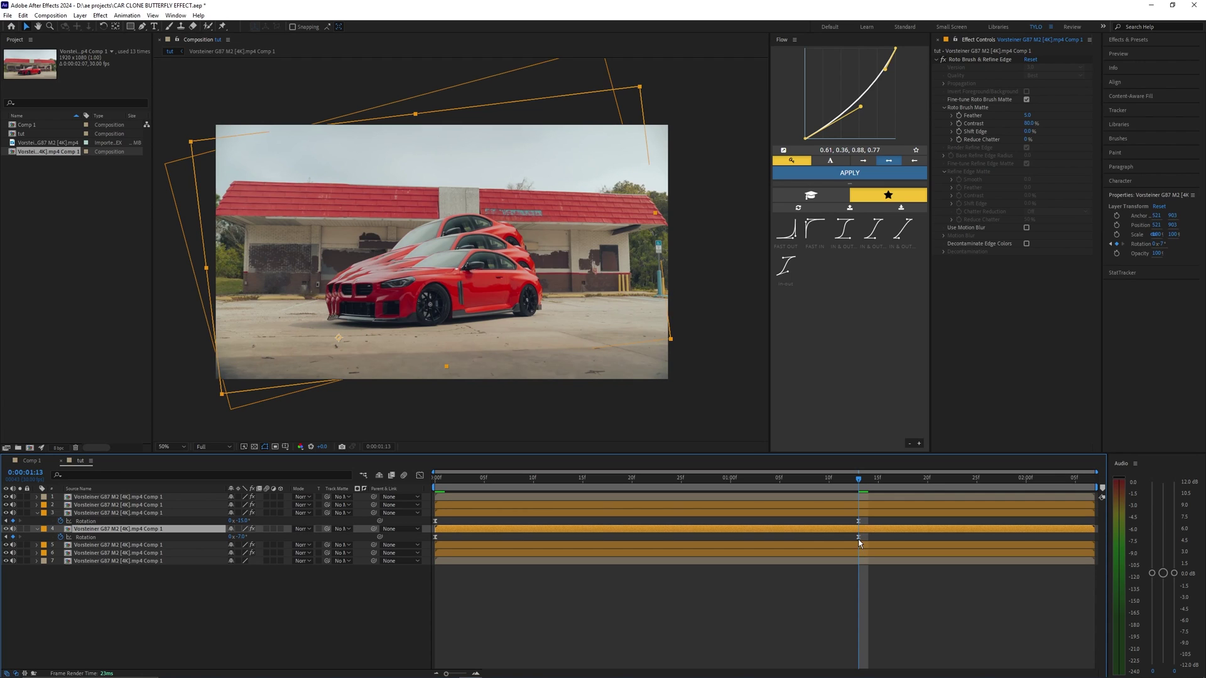
{"action": "left_click", "coordinate": [275, 536]}
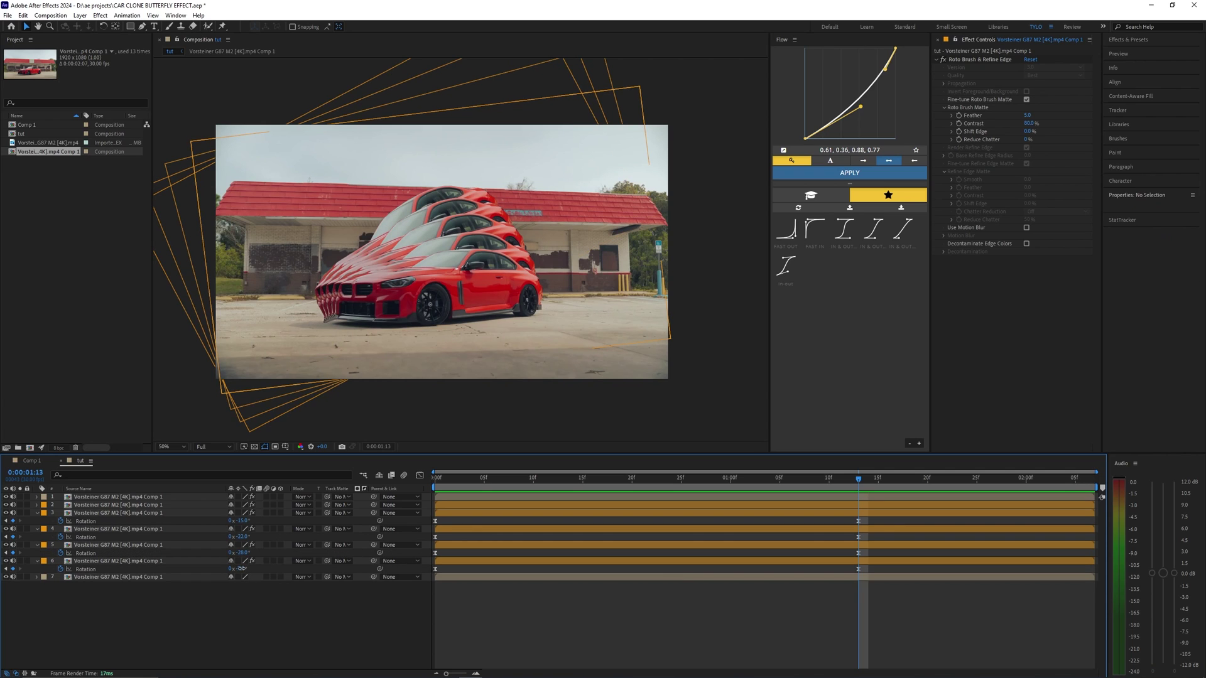
{"action": "left_click_drag", "start_coordinate": [242, 568], "coordinate": [228, 568]}
{"action": "left_click", "coordinate": [539, 569]}
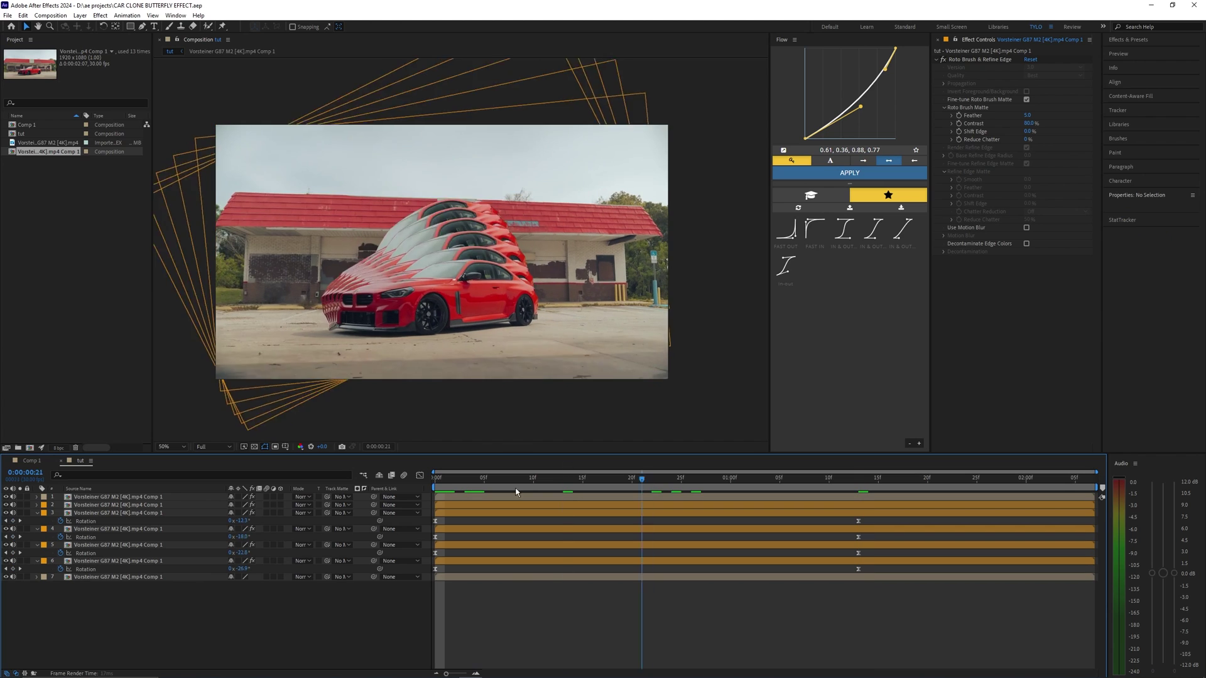
Enable motion blur on the top six cutout layers and for the whole composition
{"action": "key", "text": "Home"}
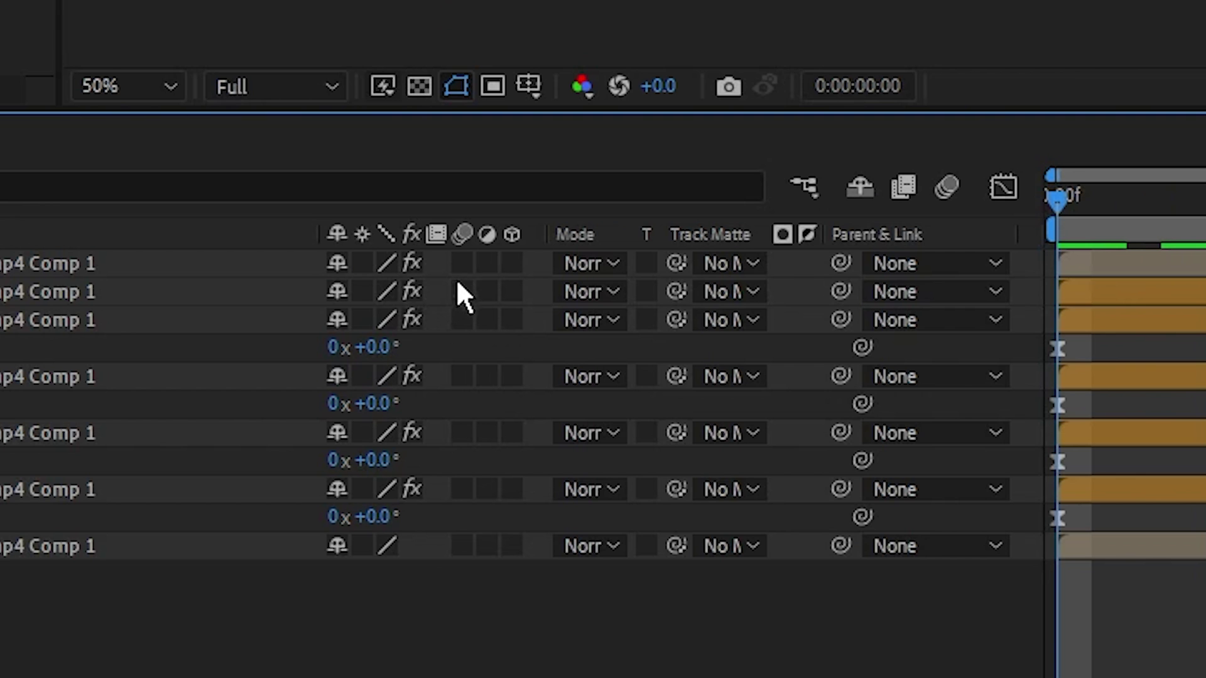
{"action": "left_click", "coordinate": [462, 262]}
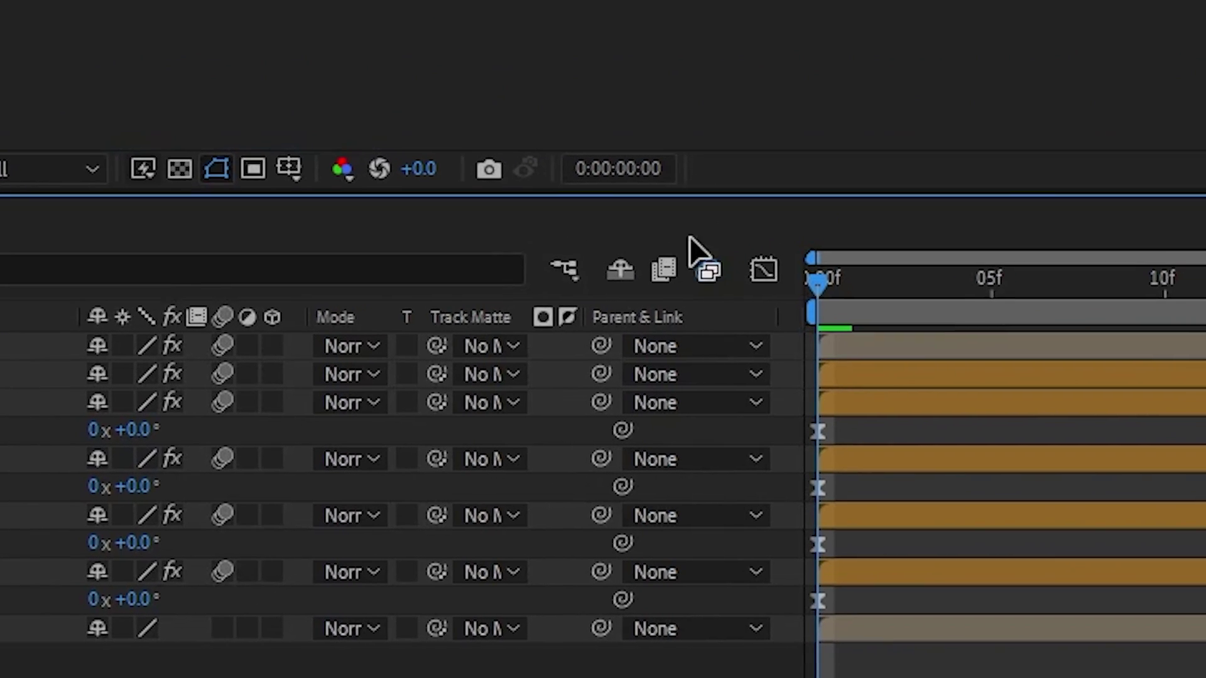
{"action": "left_click", "coordinate": [946, 187]}
{"action": "left_click", "coordinate": [683, 278]}
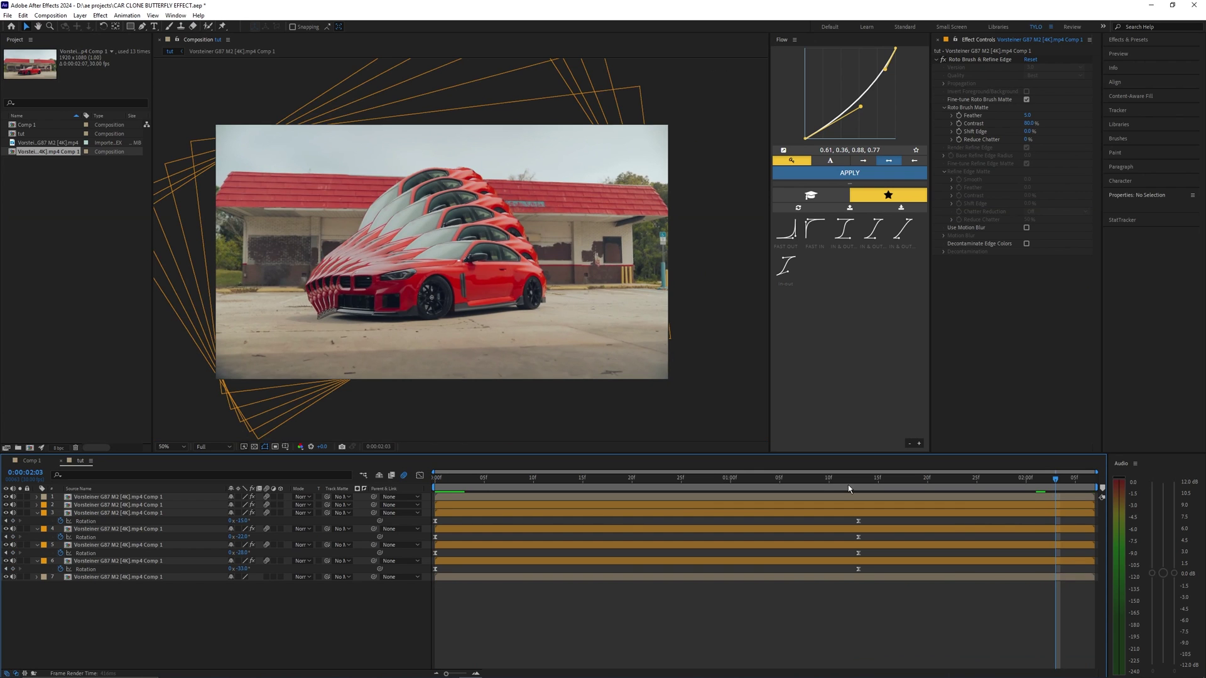
Widen the fan at 0:00:01:13 by setting Rotation of layers 3 to 6 to -22°, -30°, -40° and -53°, and reveal layer 2's Rotation
{"action": "left_click", "coordinate": [856, 485]}
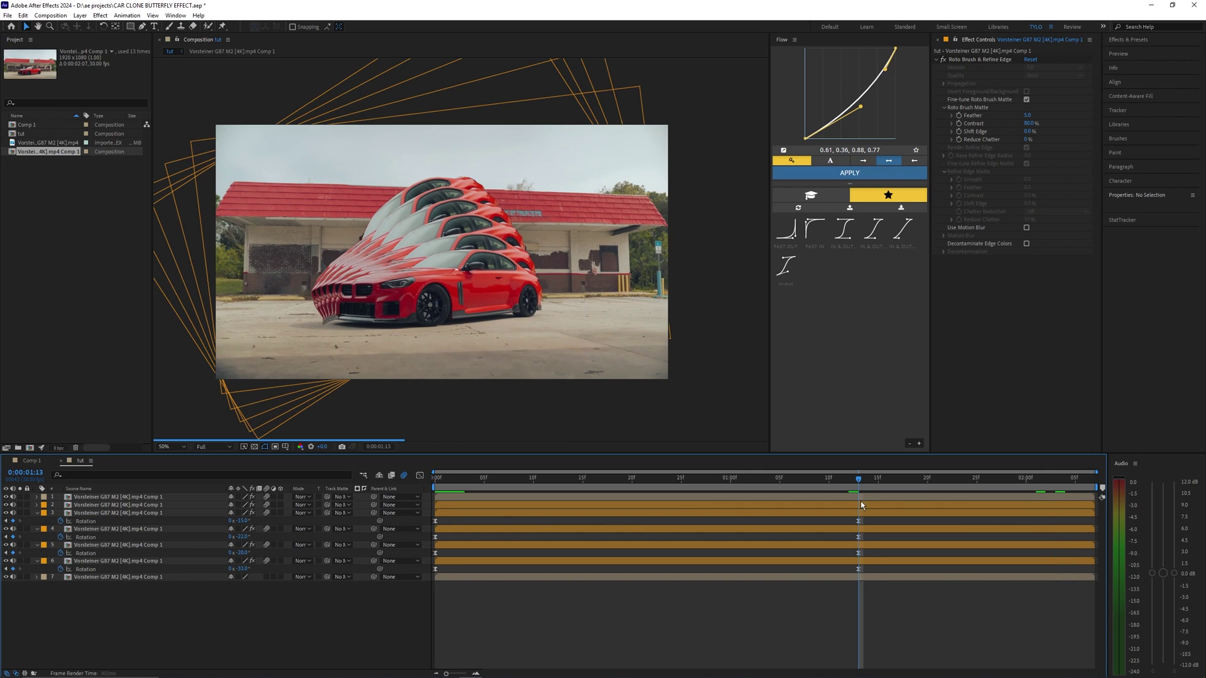
{"action": "mouse_move", "coordinate": [236, 570]}
{"action": "left_mouse_down"}
{"action": "mouse_move", "coordinate": [246, 569]}
{"action": "mouse_move", "coordinate": [235, 552]}
{"action": "left_mouse_up"}
{"action": "left_click_drag", "start_coordinate": [242, 537], "coordinate": [235, 514]}
{"action": "left_click", "coordinate": [121, 506]}
{"action": "left_click", "coordinate": [37, 505]}
{"action": "key", "text": "r"}
{"action": "left_click", "coordinate": [447, 525]}
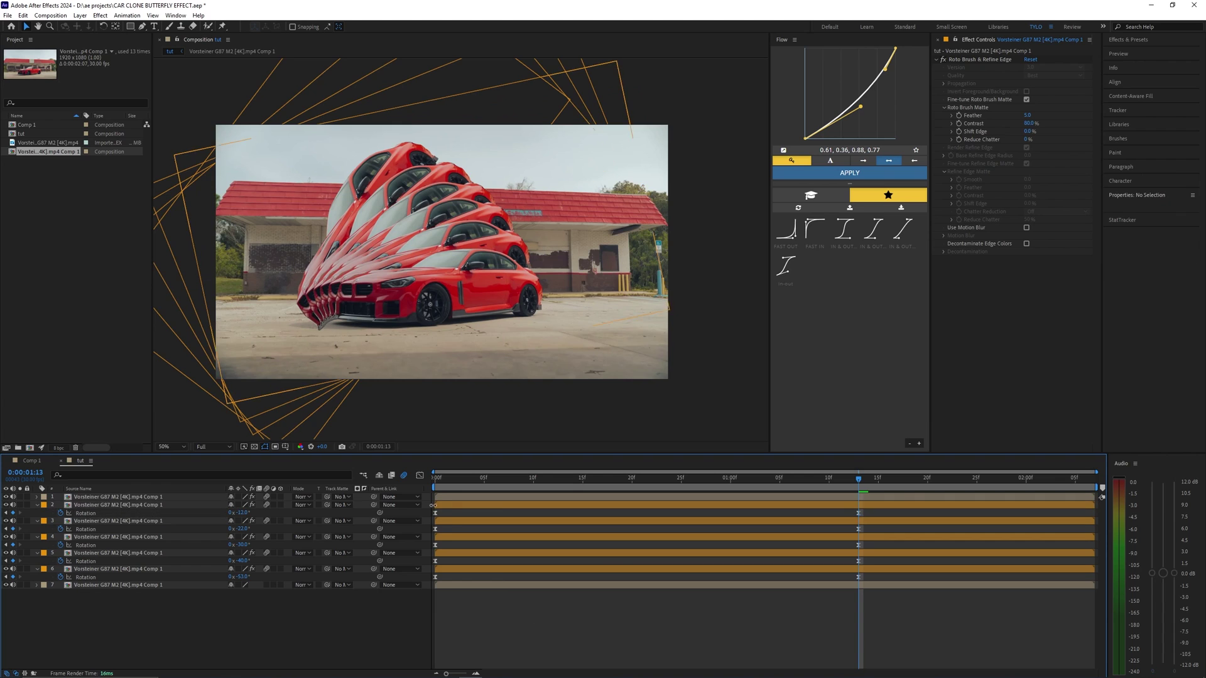
Preview the widened fan animation from the start and scrub to 0:00:01:21
{"action": "key", "text": "Home"}
{"action": "key", "text": "space"}
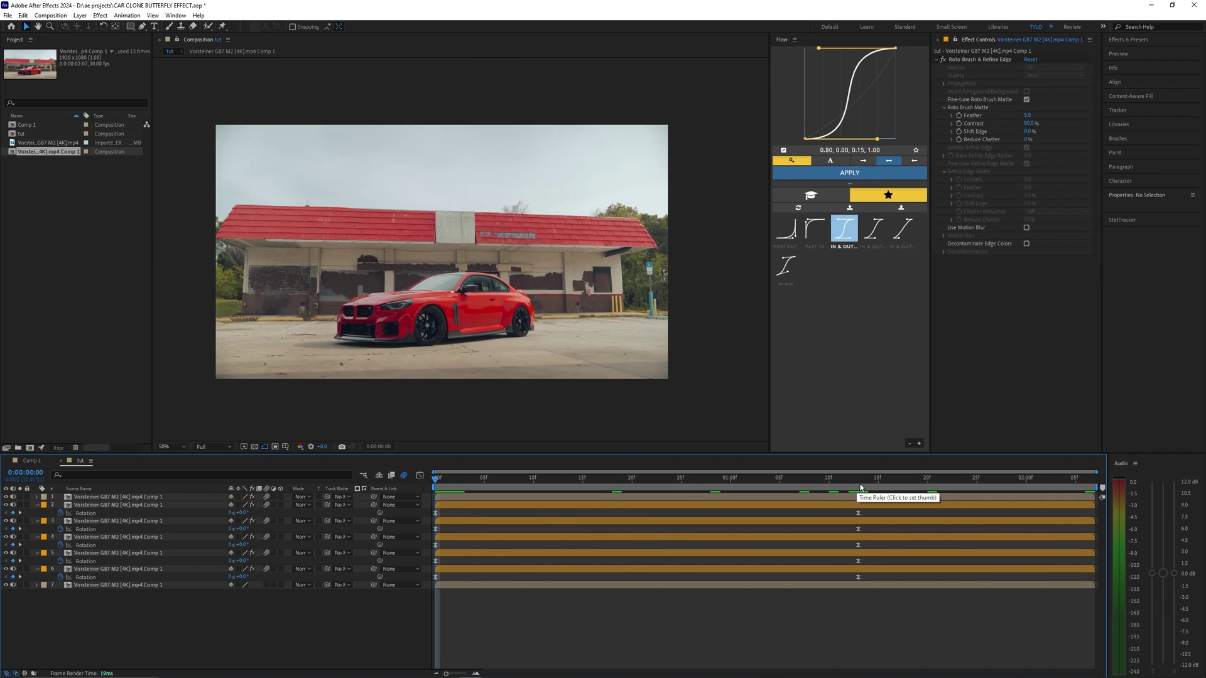
{"action": "left_click_drag", "start_coordinate": [860, 487], "coordinate": [937, 479]}
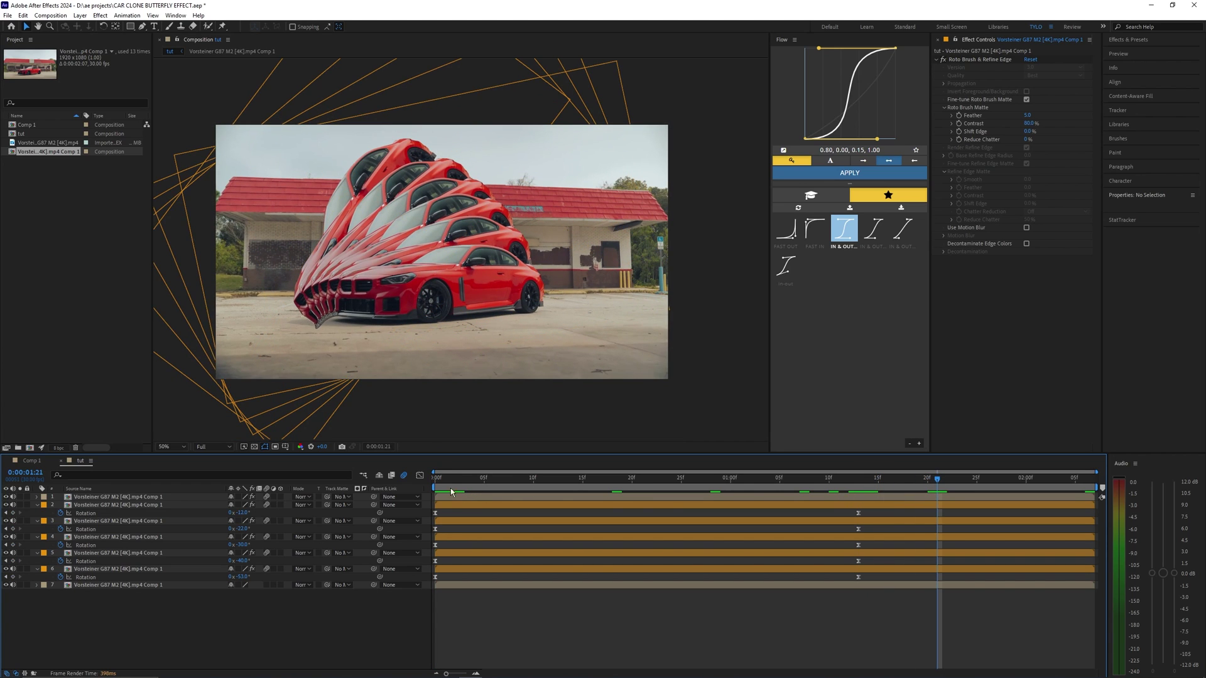
Copy the 0° Rotation keyframe from the start and paste it at 0:00:02:06 on all five orange layers
{"action": "left_click", "coordinate": [435, 480]}
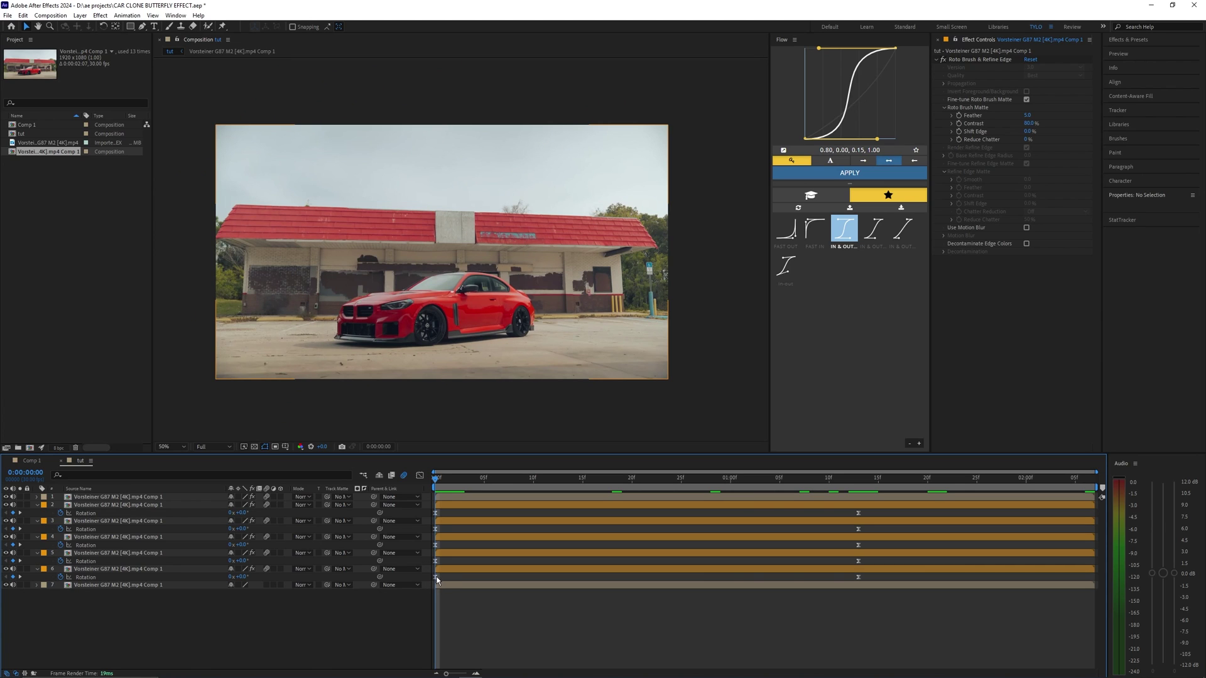
{"action": "left_click", "coordinate": [436, 576]}
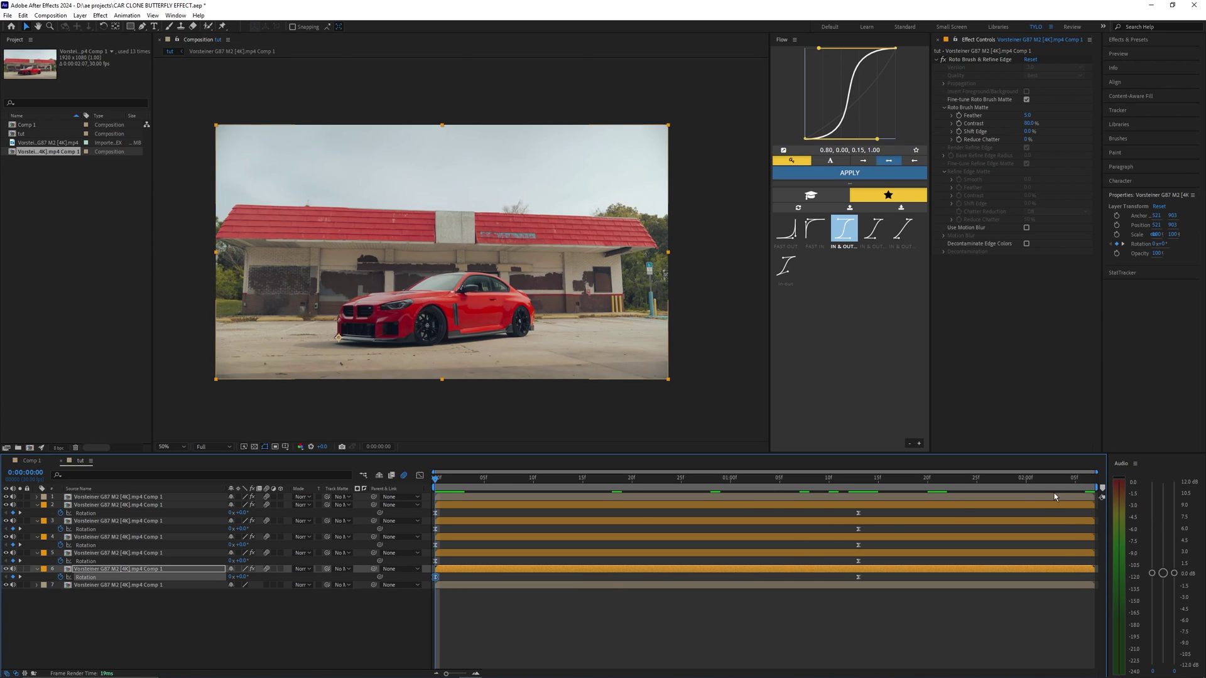
{"action": "left_click", "coordinate": [1086, 479]}
{"action": "key", "text": "ctrl+v"}
{"action": "left_click", "coordinate": [1091, 553]}
{"action": "key", "text": "ctrl+v"}
{"action": "left_click", "coordinate": [1089, 536]}
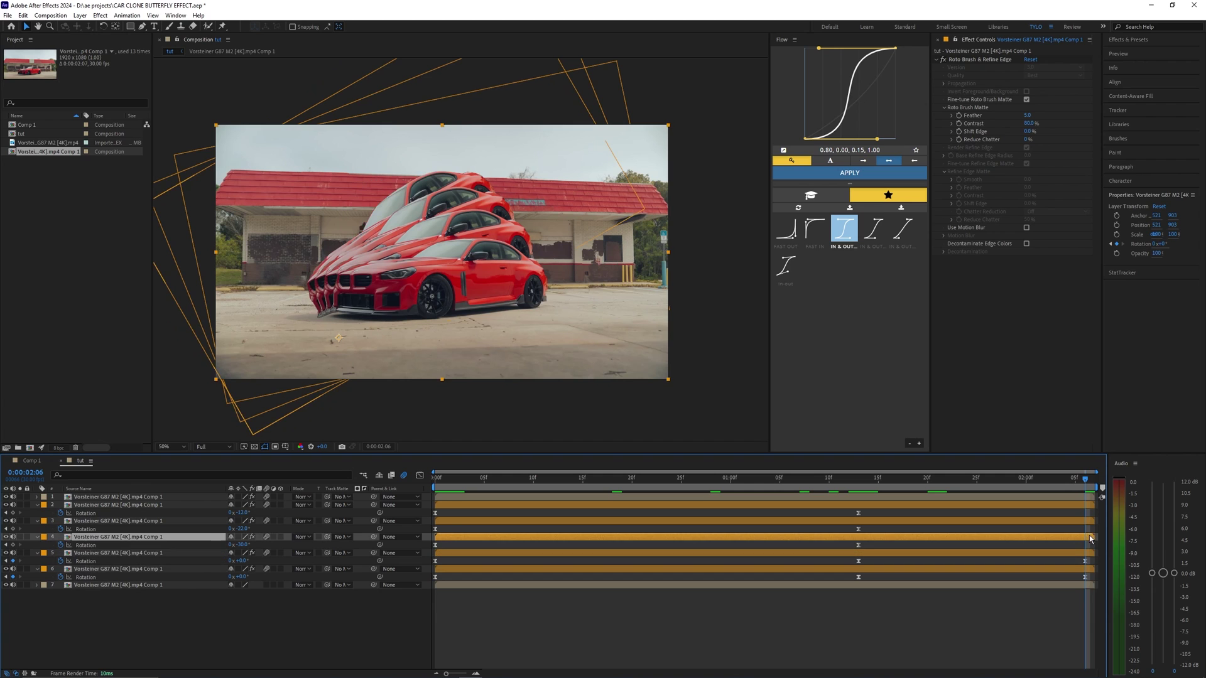
{"action": "key", "text": "ctrl+v"}
{"action": "left_click", "coordinate": [1085, 522]}
{"action": "key", "text": "ctrl+v"}
{"action": "left_click", "coordinate": [1083, 505]}
{"action": "key", "text": "ctrl+v"}
Play back the animation to review the copies fanning out and closing again
{"action": "left_click", "coordinate": [845, 485]}
{"action": "key", "text": "space"}
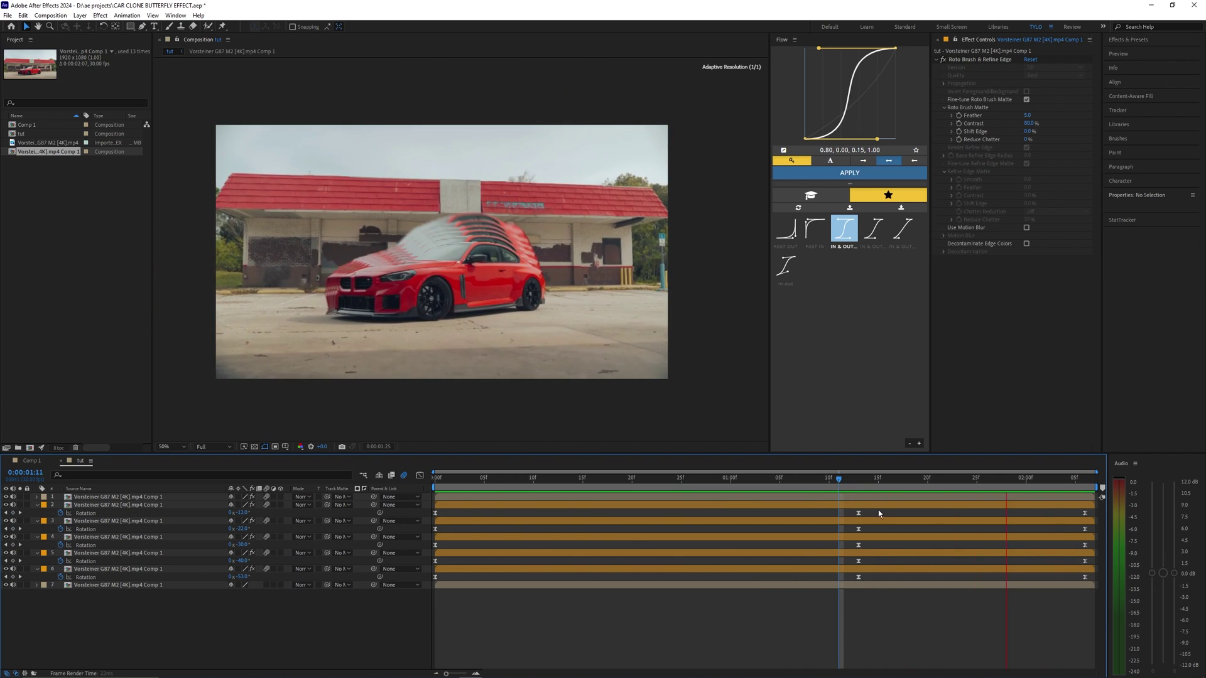
{"action": "key", "text": "space"}
Ease the closing rotation between the last two keyframes of all five orange layers in the Graph Editor and preview it
{"action": "left_click_drag", "start_coordinate": [847, 513], "coordinate": [1107, 595]}
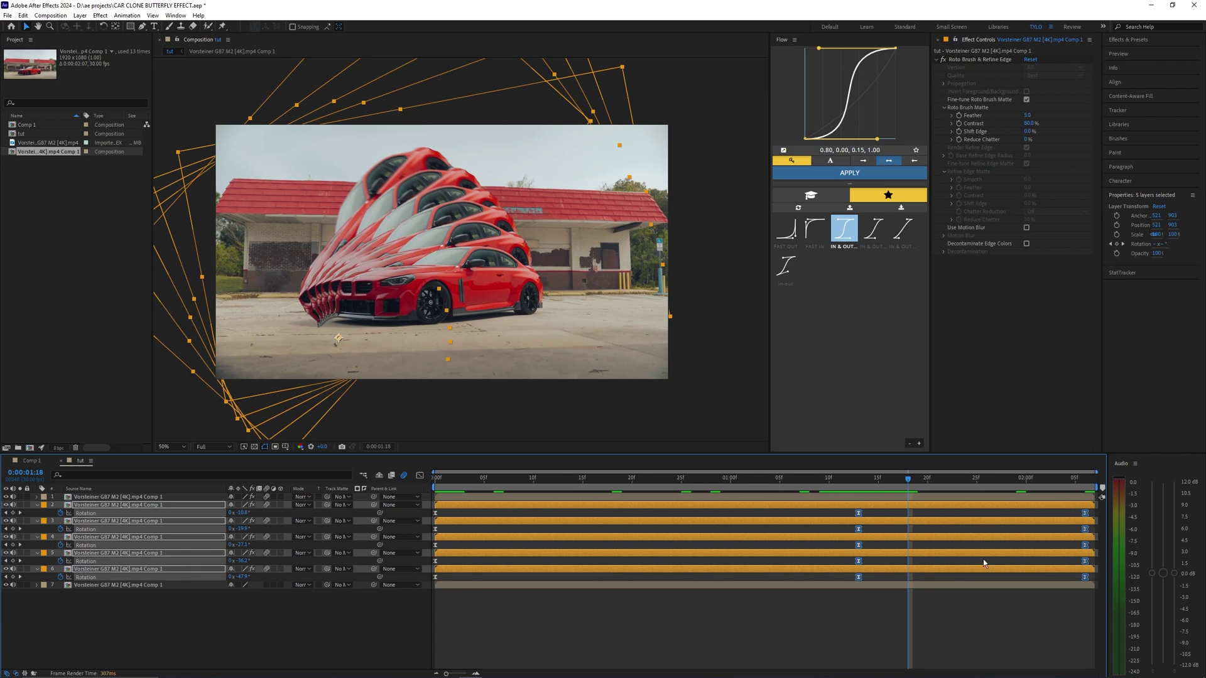
{"action": "left_click", "coordinate": [420, 476]}
{"action": "mouse_move", "coordinate": [952, 540]}
{"action": "left_mouse_down"}
{"action": "mouse_move", "coordinate": [1003, 525]}
{"action": "mouse_move", "coordinate": [1005, 506]}
{"action": "mouse_move", "coordinate": [946, 505]}
{"action": "left_mouse_up"}
{"action": "left_click_drag", "start_coordinate": [873, 482], "coordinate": [829, 483]}
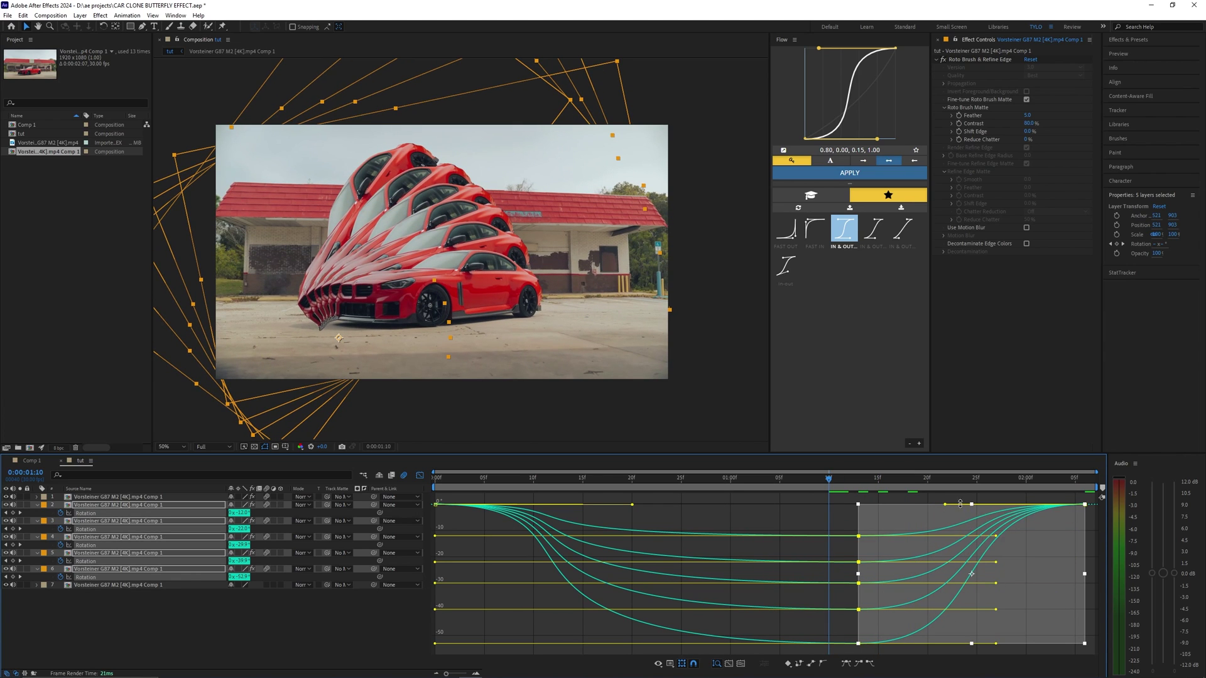
{"action": "key", "text": "space"}
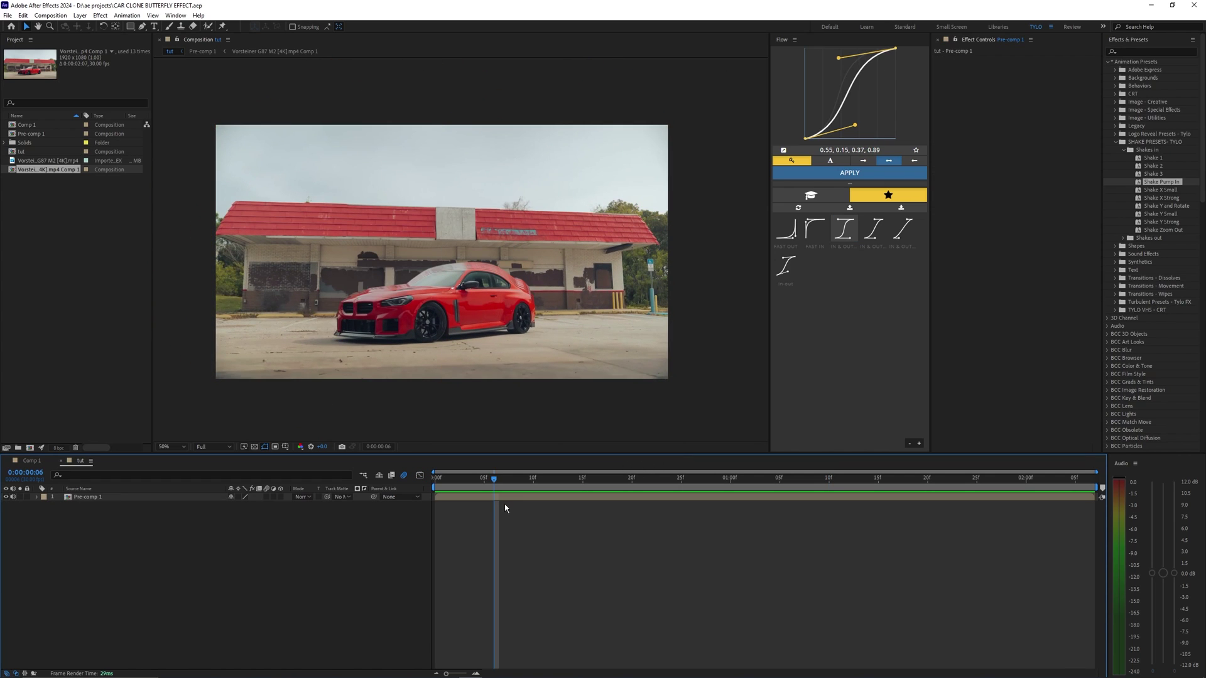
Split the Pre-comp 1 layer at 0:00:00:07
{"action": "mouse_move", "coordinate": [494, 481]}
{"action": "left_mouse_down"}
{"action": "mouse_move", "coordinate": [412, 482]}
{"action": "mouse_move", "coordinate": [492, 482]}
{"action": "left_mouse_up"}
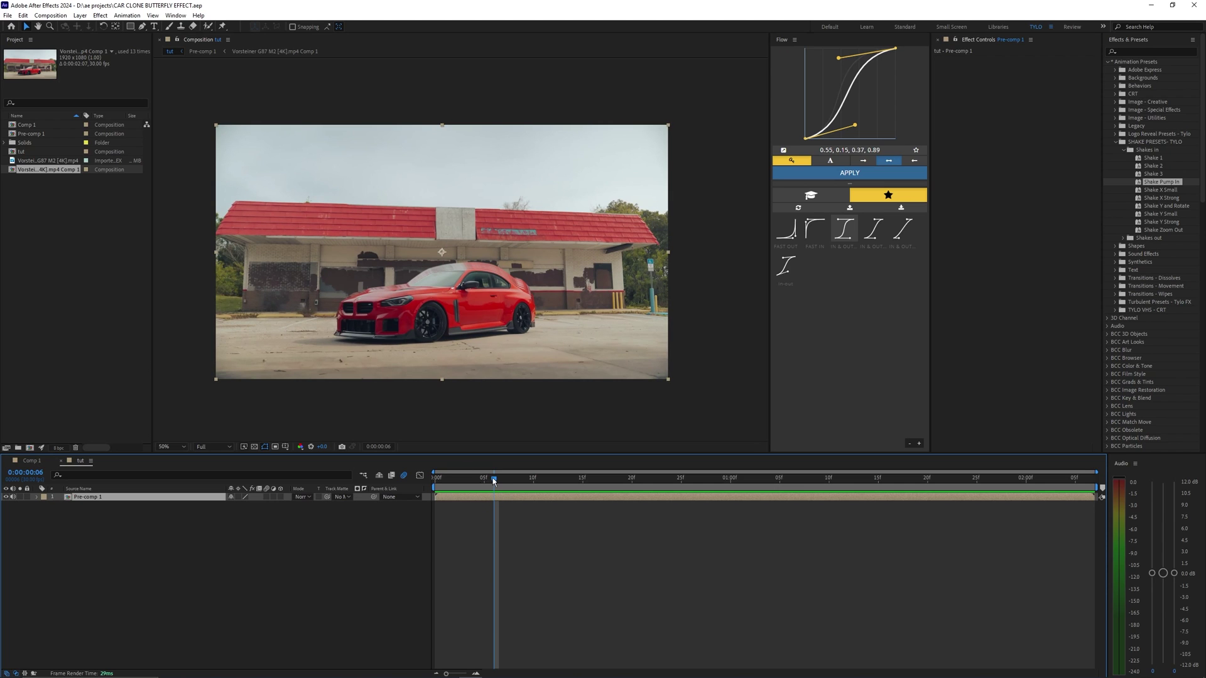
{"action": "mouse_move", "coordinate": [495, 482]}
{"action": "left_mouse_down"}
{"action": "mouse_move", "coordinate": [532, 483]}
{"action": "mouse_move", "coordinate": [500, 486]}
{"action": "left_mouse_up"}
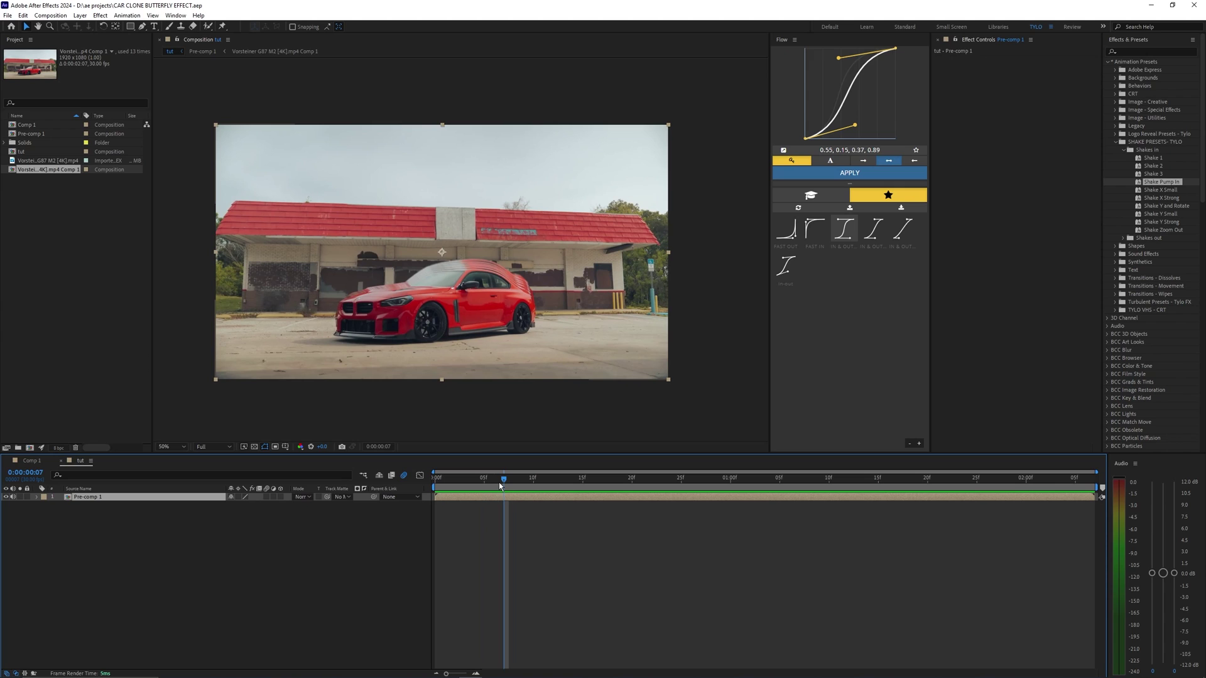
{"action": "key", "text": "ctrl+shift+d"}
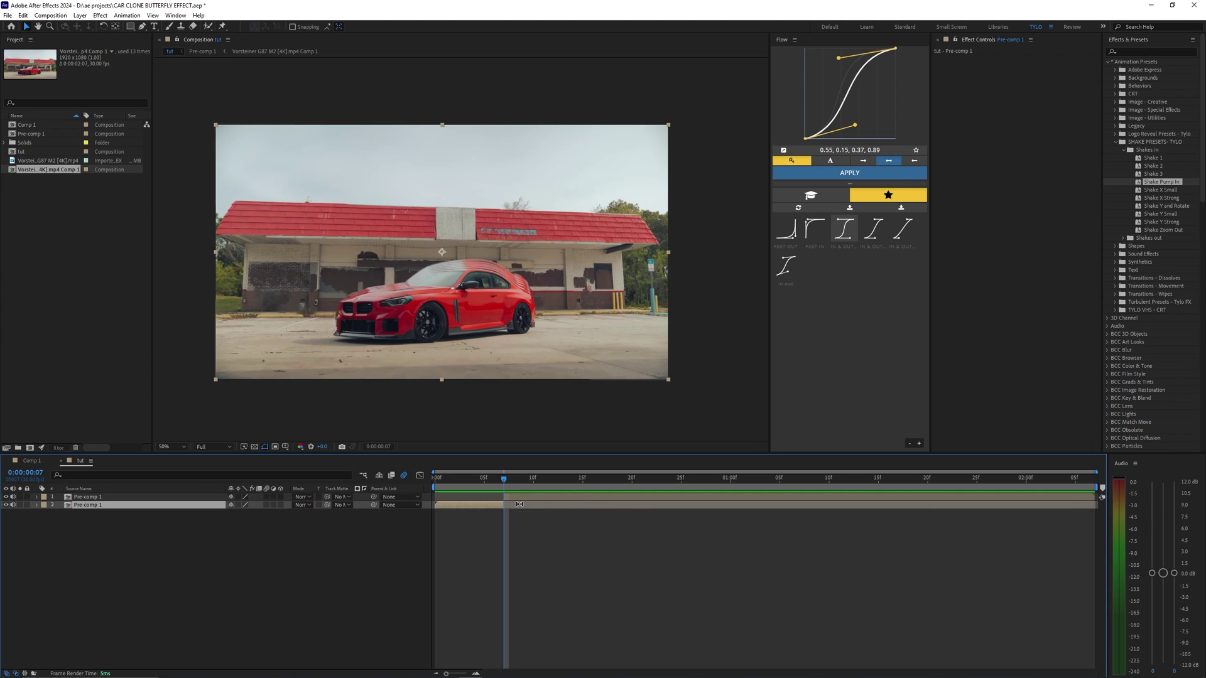
Examine the Shakes in and Shakes out presets in the SHAKE PRESETS- TYLO folder
{"action": "left_click", "coordinate": [1115, 143]}
{"action": "left_click", "coordinate": [1115, 143]}
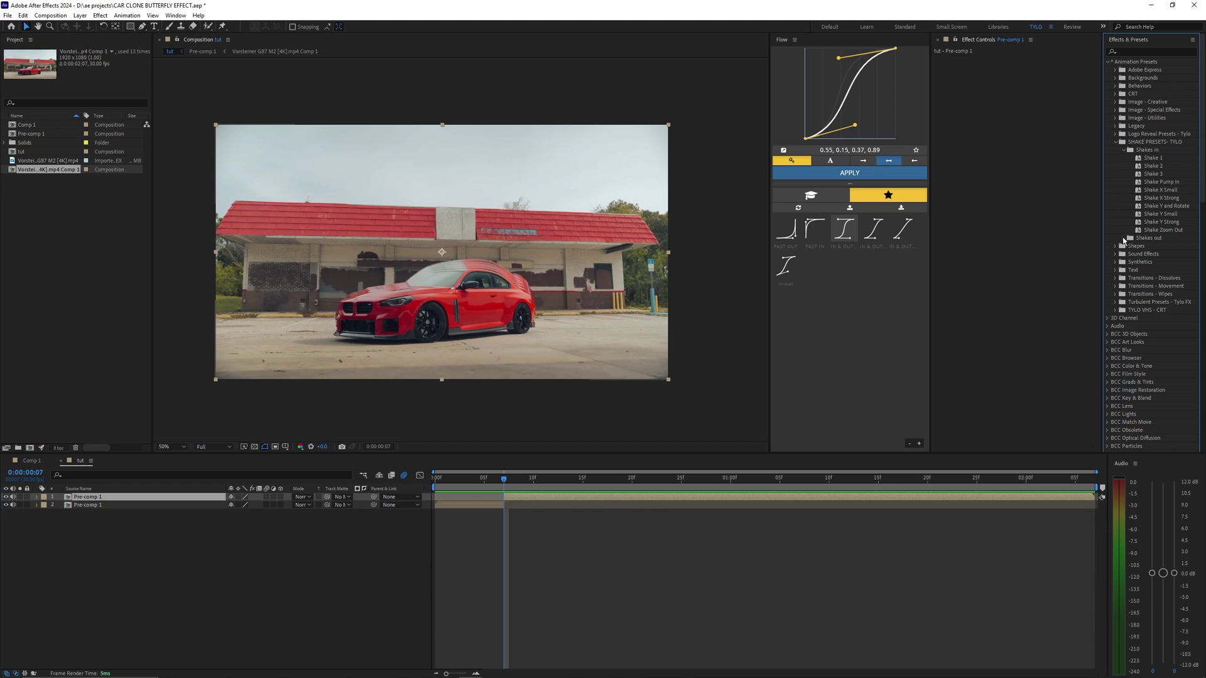
{"action": "left_click", "coordinate": [1153, 158]}
{"action": "left_click", "coordinate": [1154, 229], "text": "shift"}
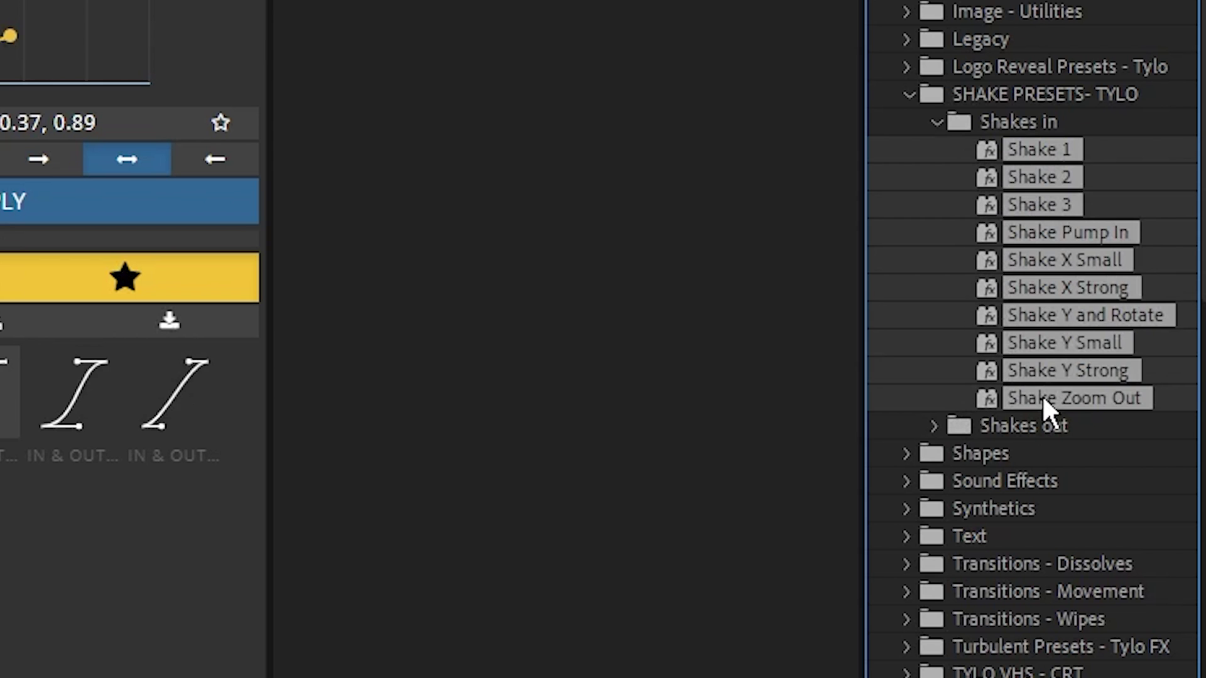
{"action": "left_click", "coordinate": [1172, 238]}
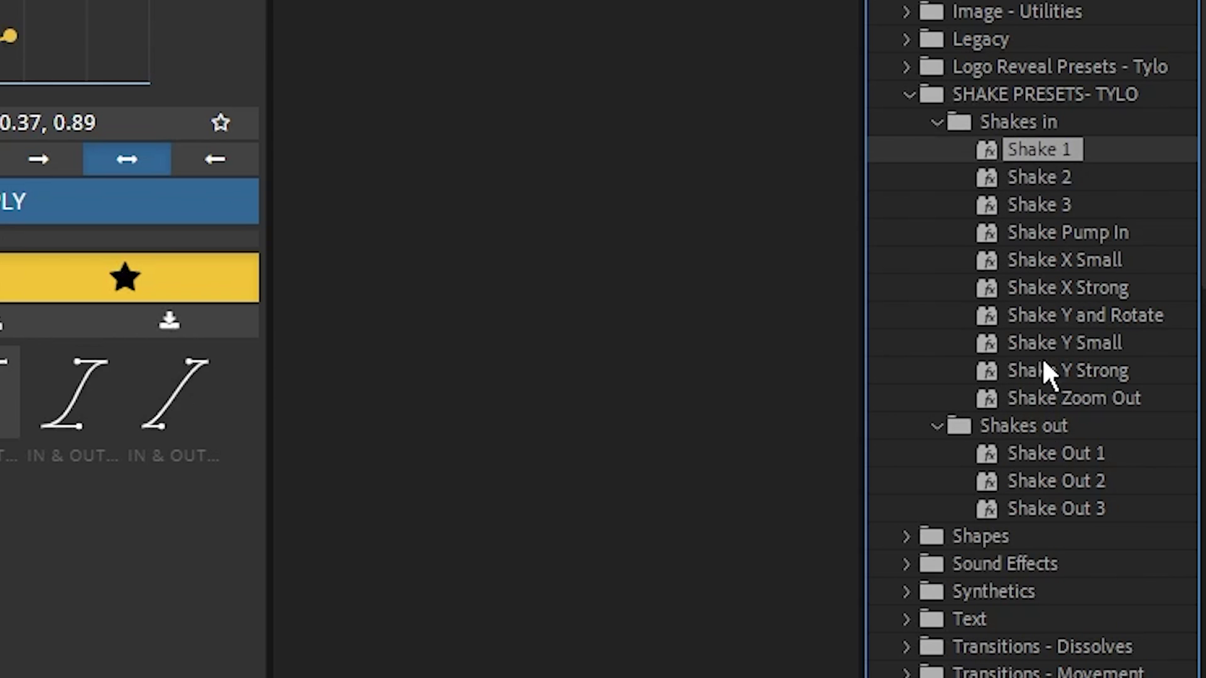
{"action": "left_click", "coordinate": [1051, 507], "text": "shift"}
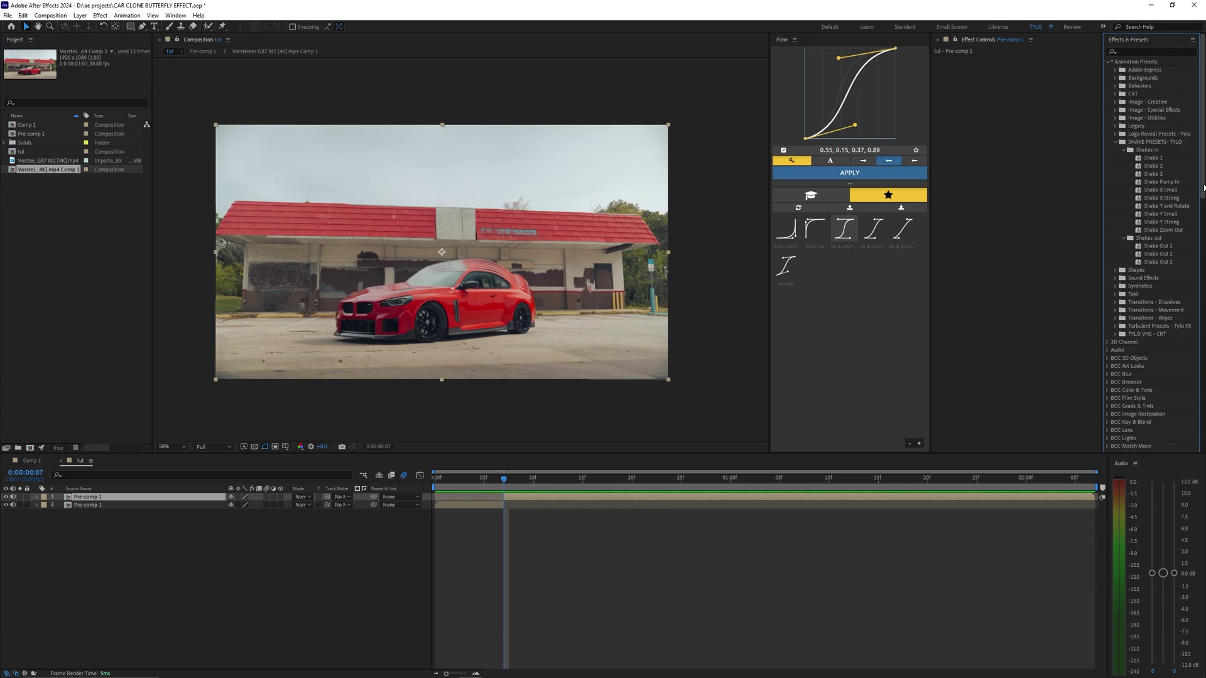
{"action": "scroll", "coordinate": [1161, 259], "scroll_direction": "down", "scroll_amount": 10}
{"action": "scroll", "coordinate": [1162, 252], "scroll_direction": "up", "scroll_amount": 10}
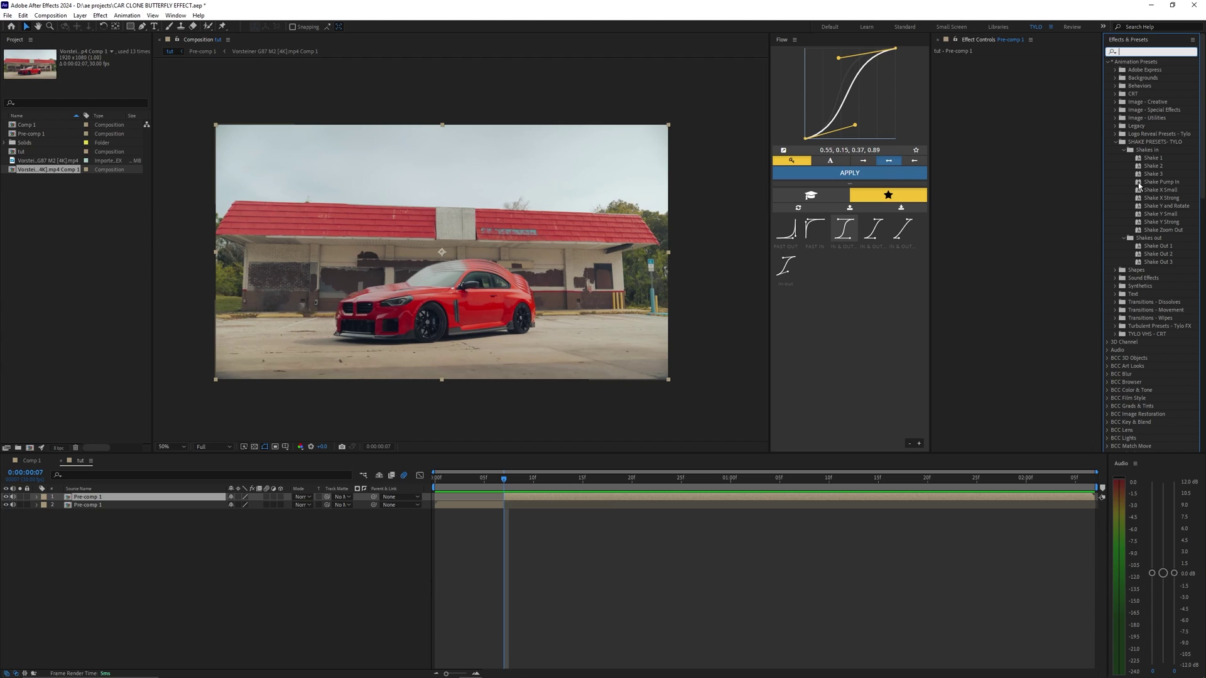
Apply the Shake Pump In preset to the later Pre-comp 1 segment and enable motion blur on both segments, checking in playback
{"action": "left_click_drag", "start_coordinate": [1150, 187], "coordinate": [512, 503]}
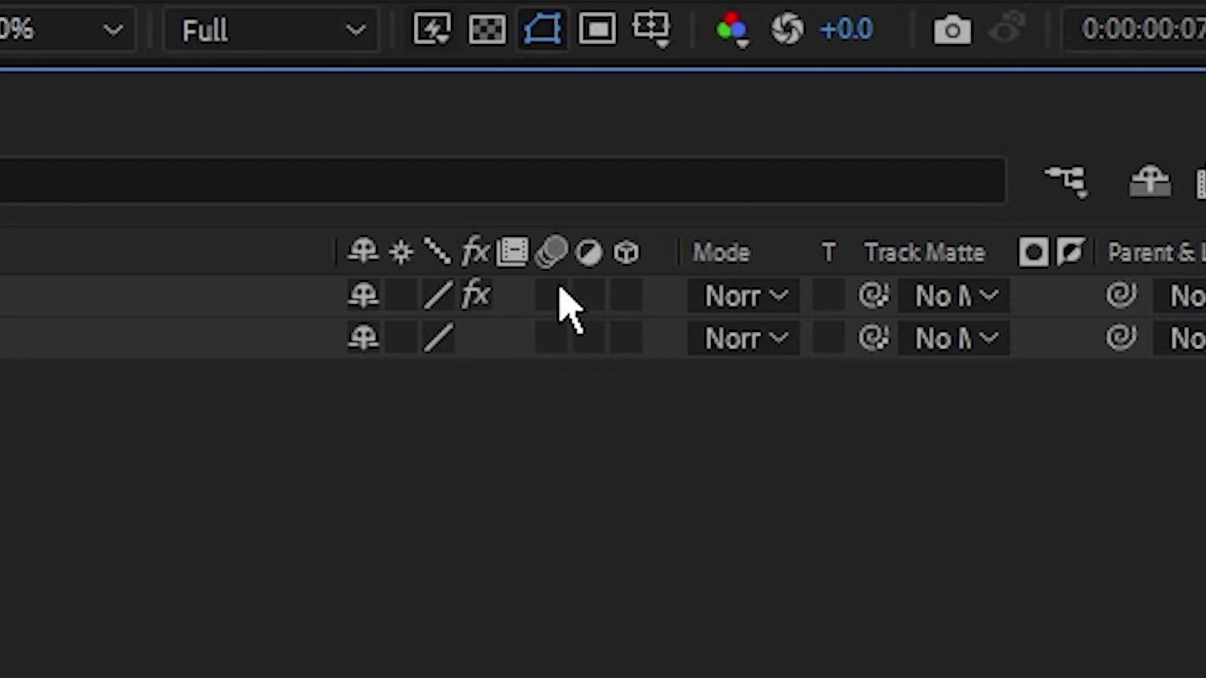
{"action": "left_click", "coordinate": [554, 293]}
{"action": "left_click", "coordinate": [547, 338]}
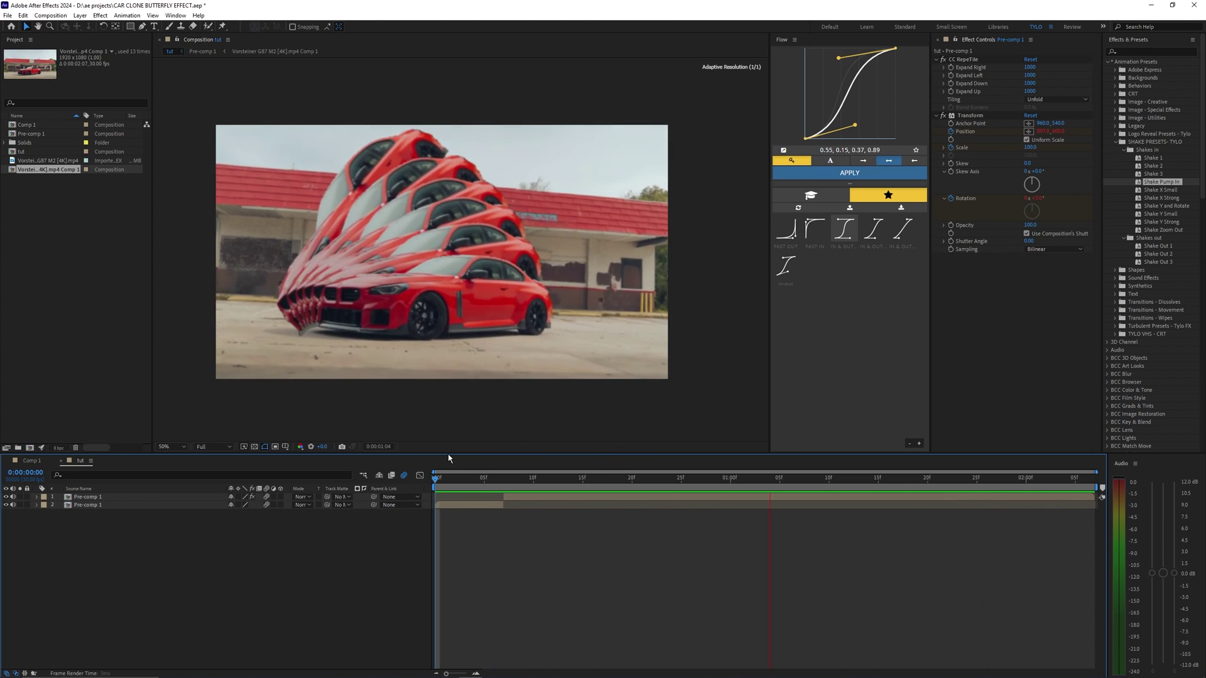
{"action": "left_click", "coordinate": [450, 519]}
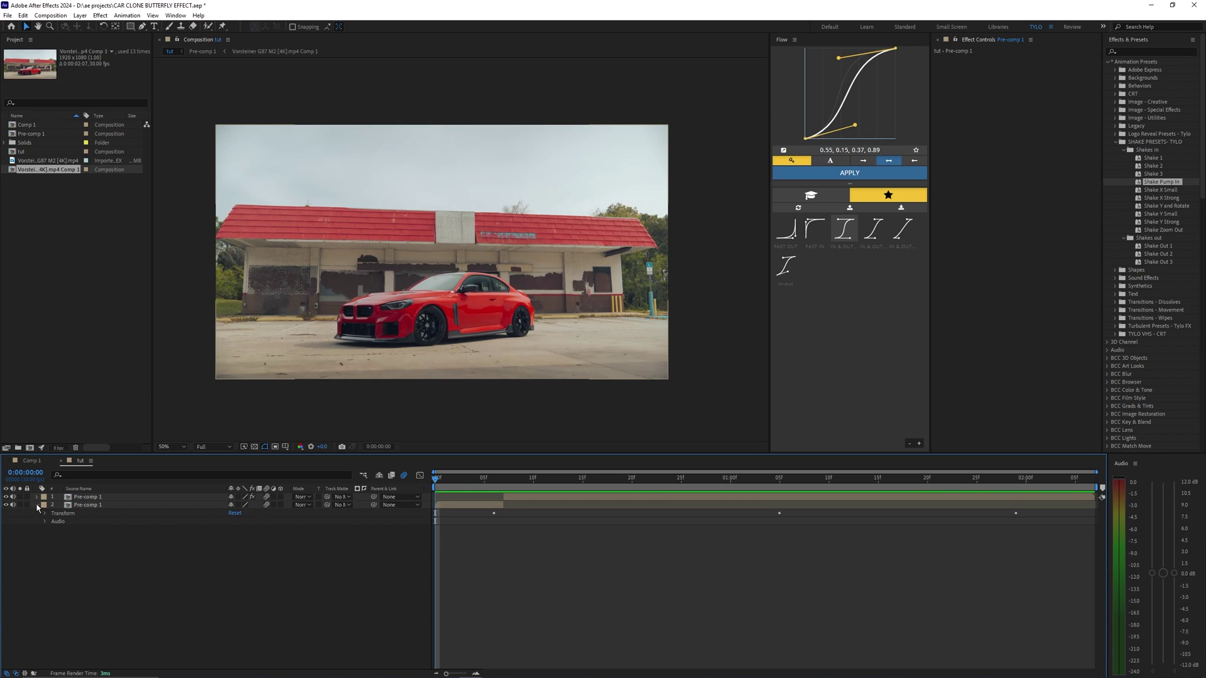
{"action": "key", "text": "space"}
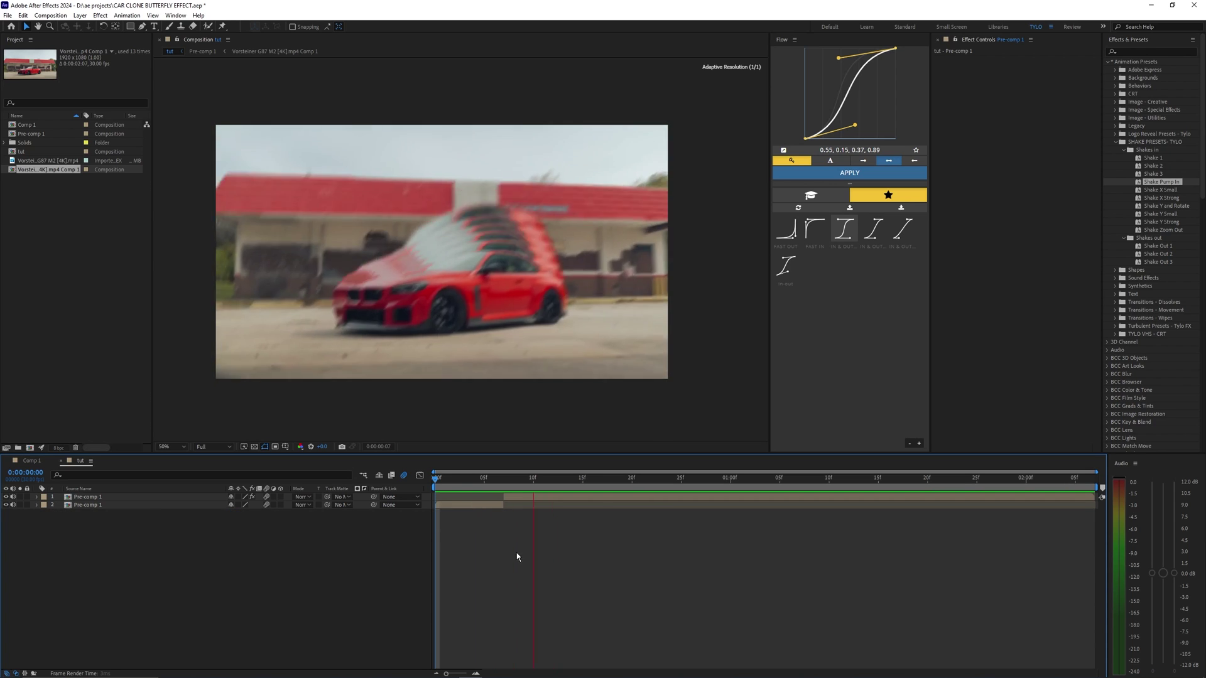